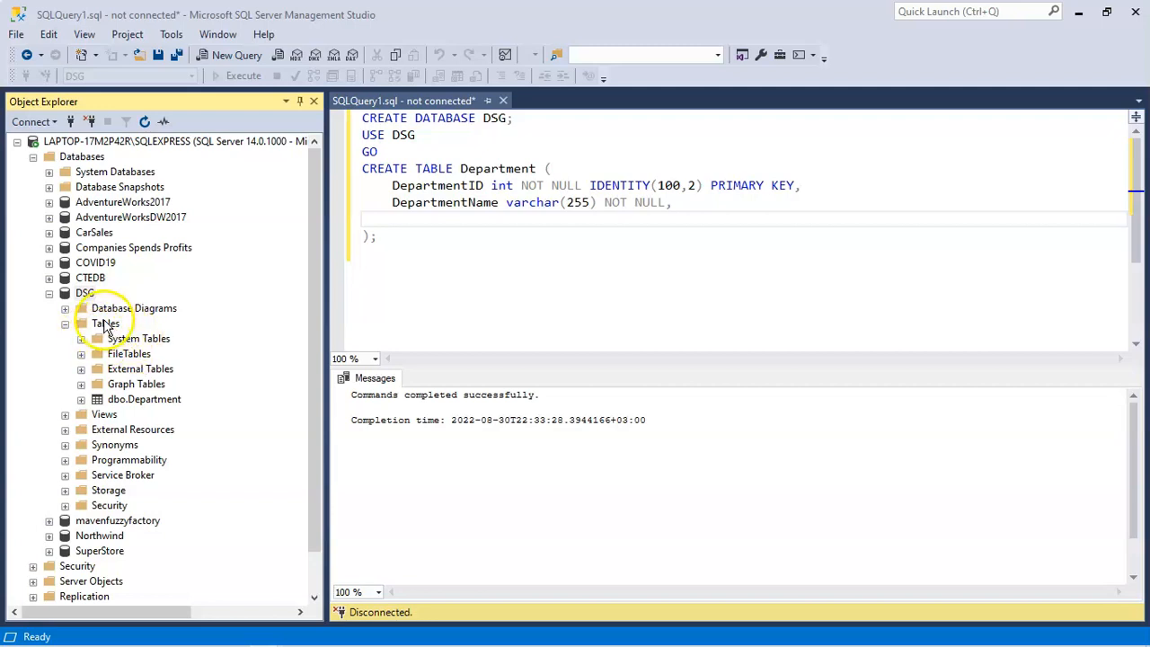
Step: Start designing a new standard table in the DSG database
{"action": "left_click", "coordinate": [104, 325]}
{"action": "right_click", "coordinate": [104, 325]}
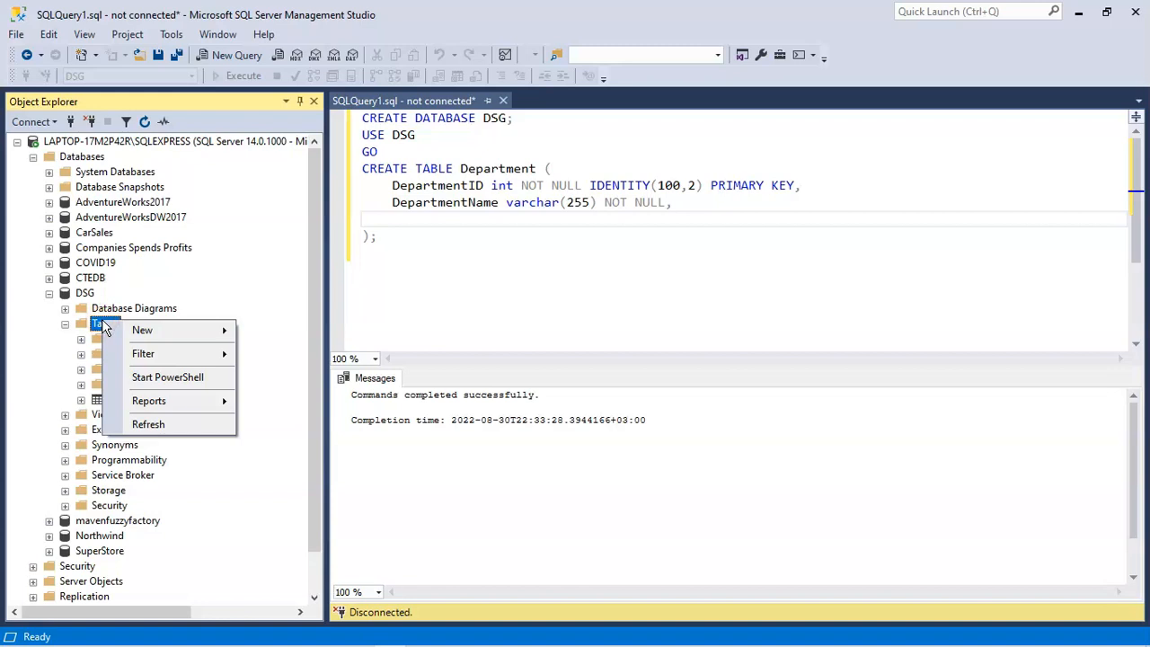
{"action": "mouse_move", "coordinate": [190, 340]}
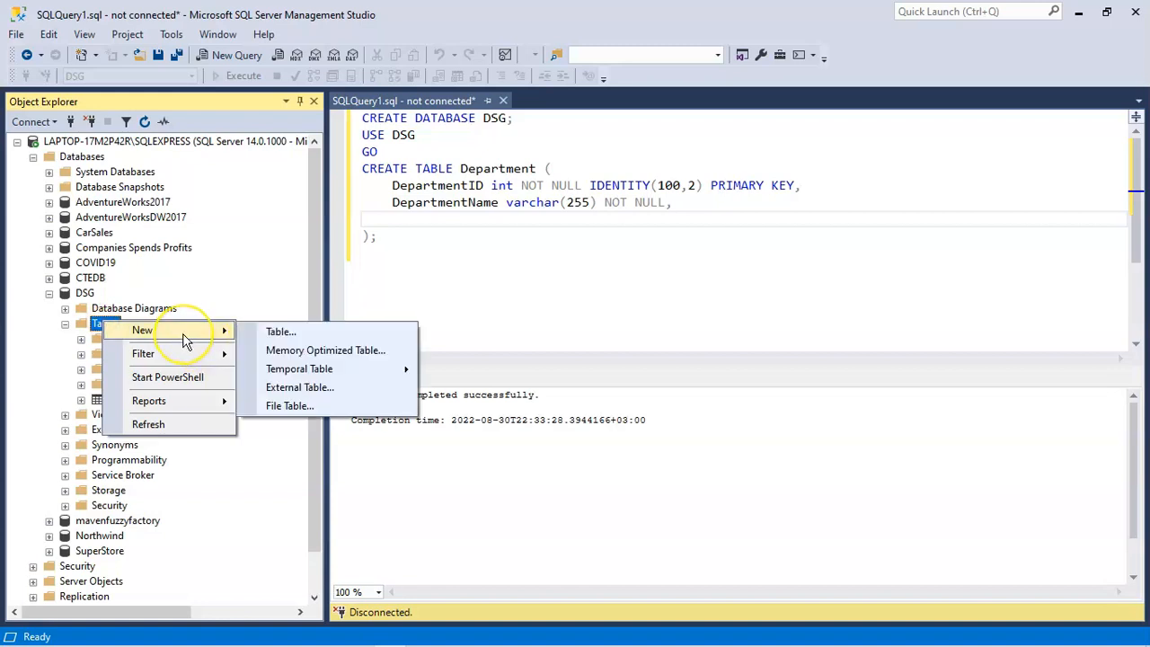
{"action": "left_click", "coordinate": [305, 332]}
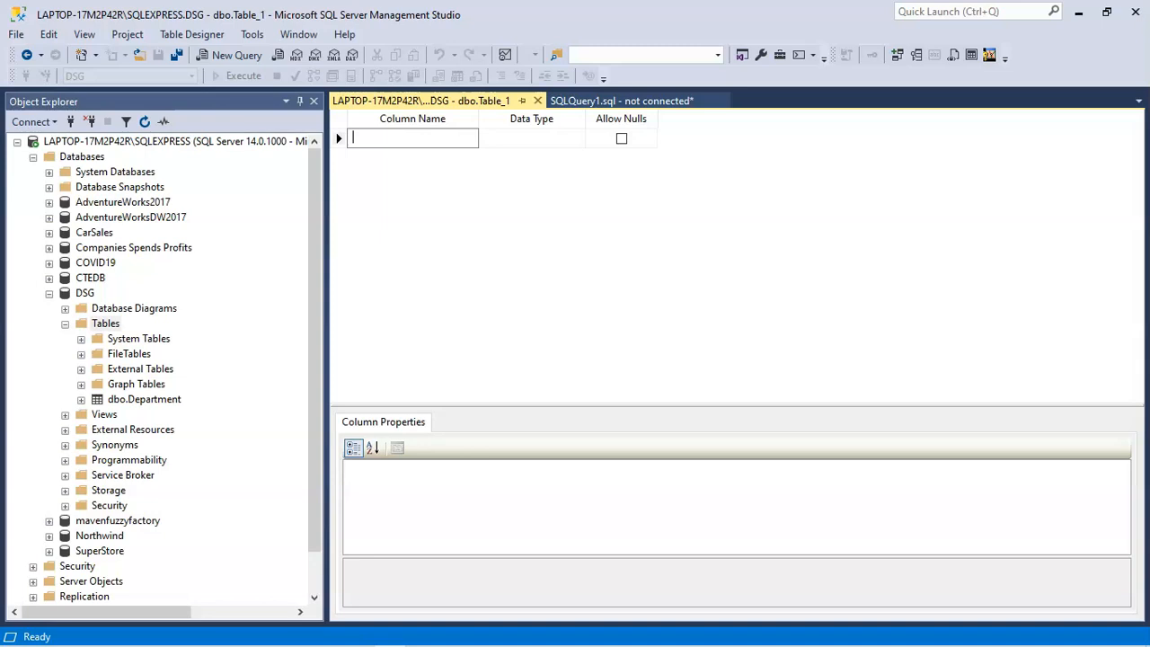
Step: Define an EmployeeID column with data type int that does not allow nulls
{"action": "type", "text": "E"}
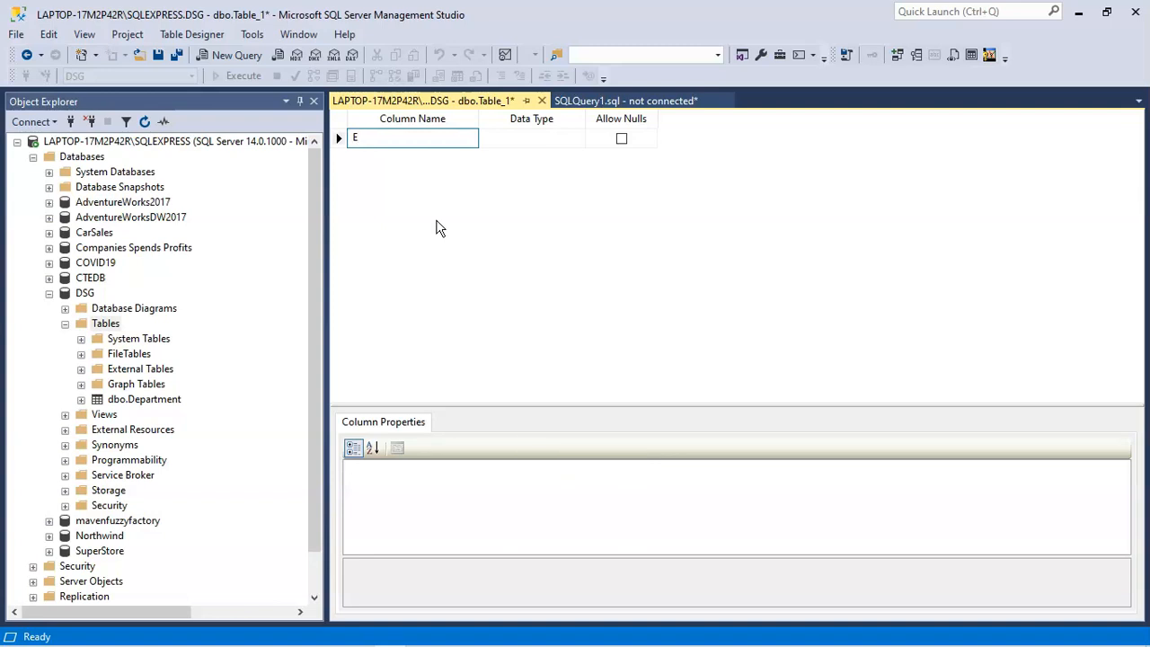
{"action": "type", "text": "mployeeID"}
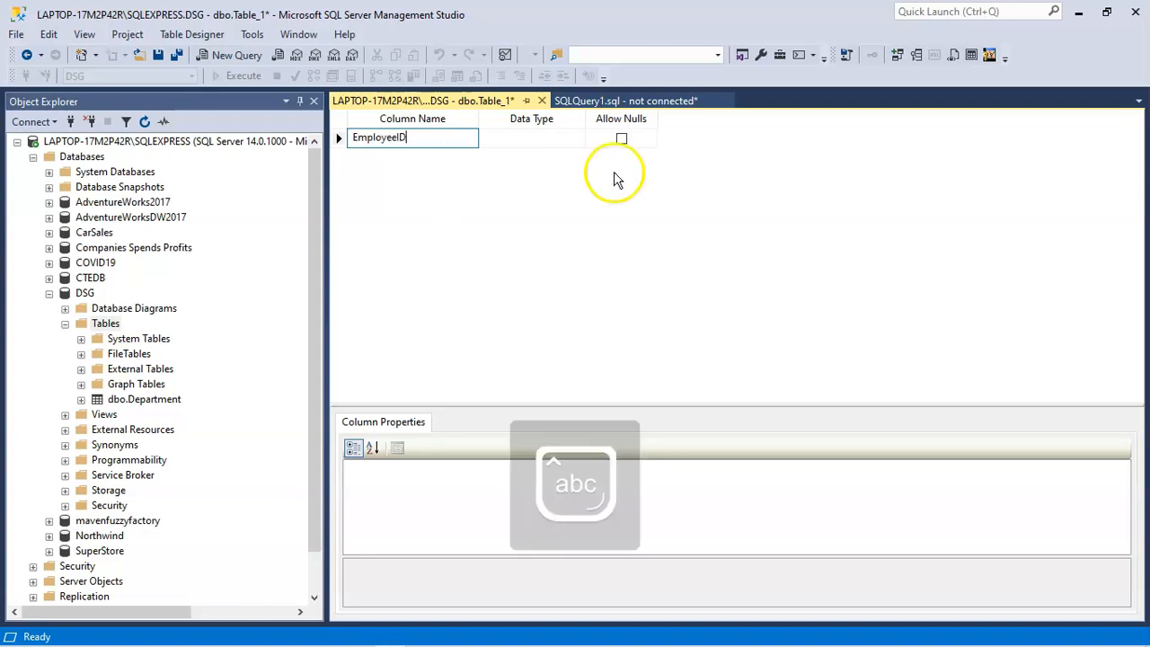
{"action": "left_click", "coordinate": [516, 142]}
{"action": "left_click", "coordinate": [578, 140]}
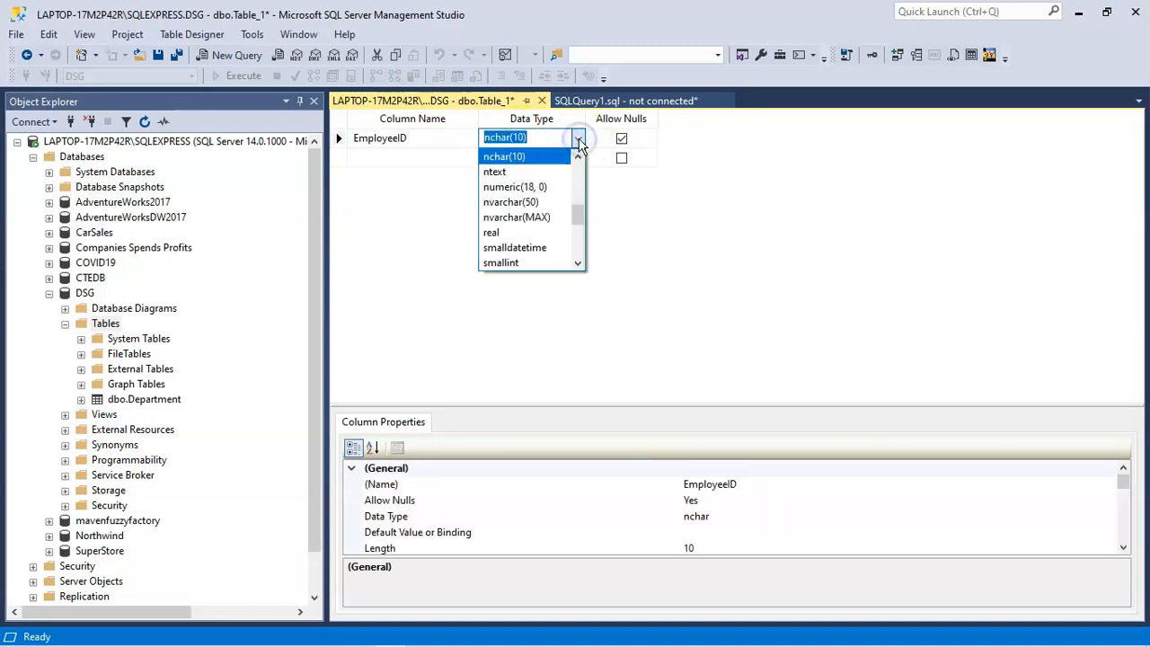
{"action": "scroll", "coordinate": [579, 158], "scroll_direction": "up", "scroll_amount": 8}
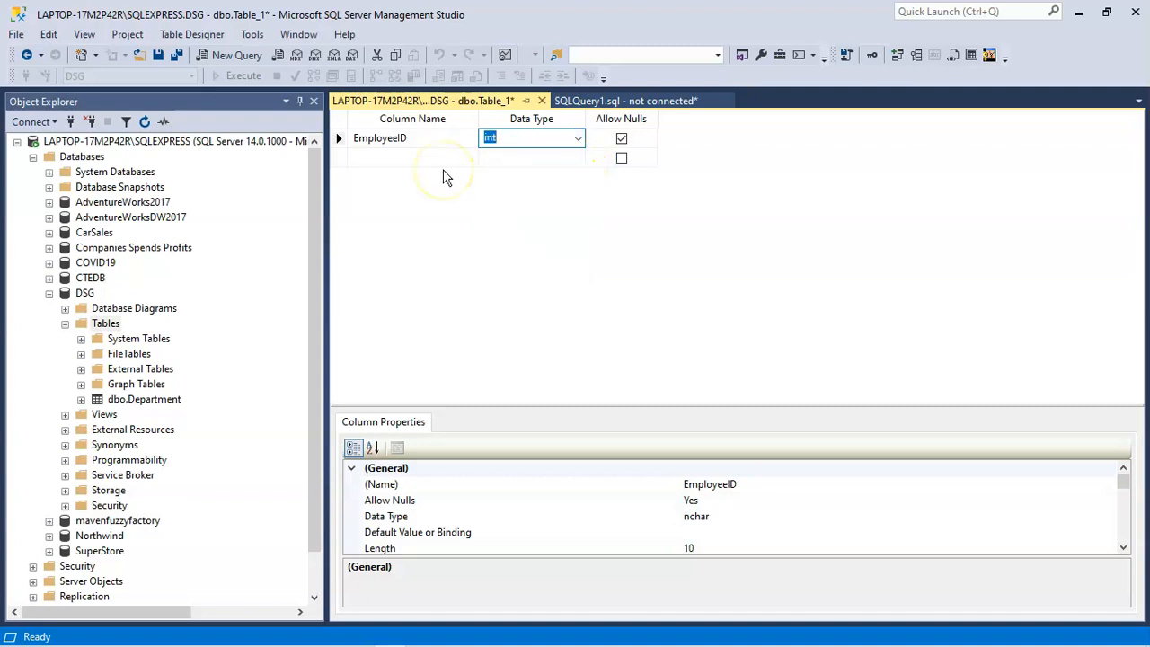
{"action": "left_click", "coordinate": [621, 138]}
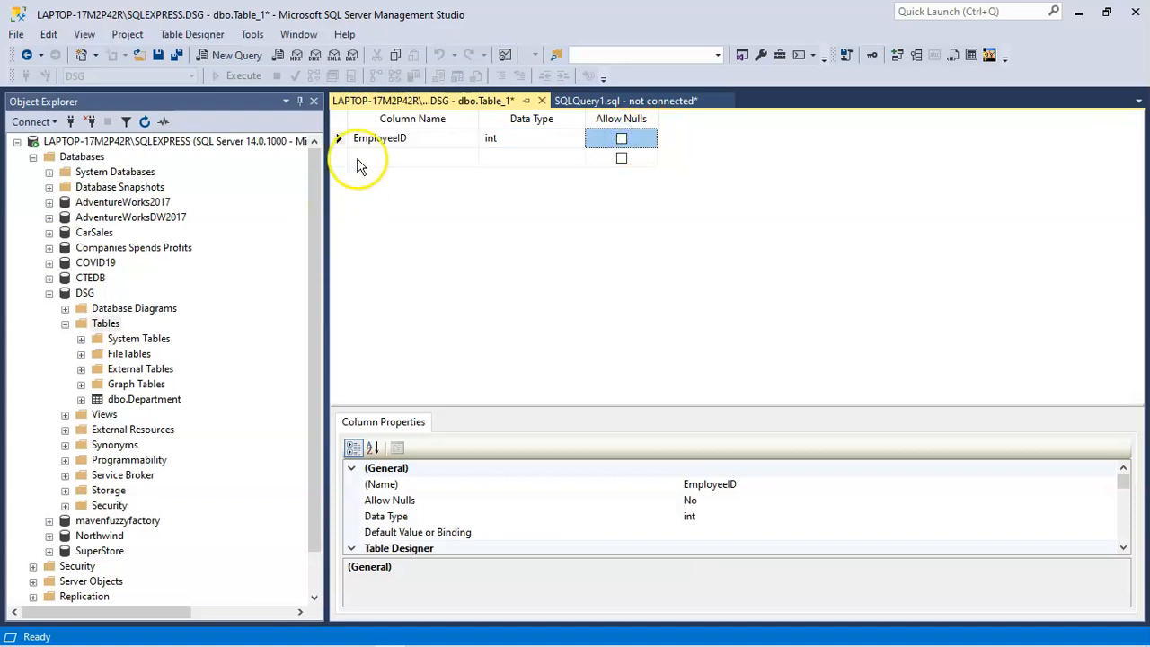
Step: Add a FirstName column below EmployeeID with data type varchar(100) that does not allow nulls
{"action": "left_click", "coordinate": [359, 160]}
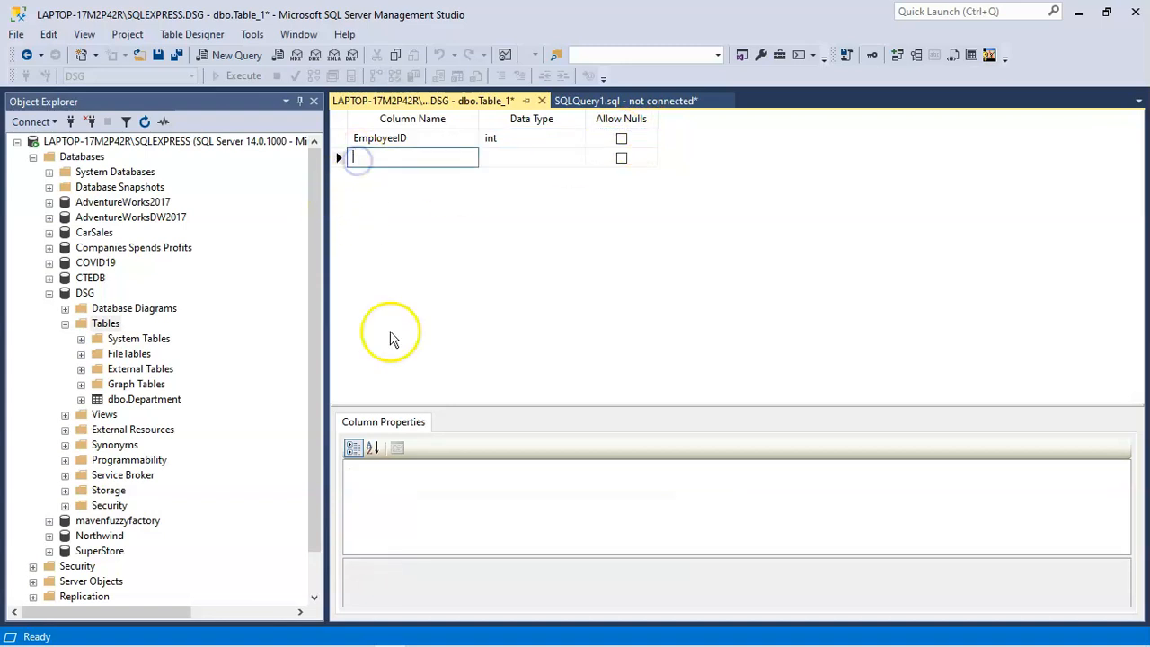
{"action": "type", "text": "FirstName"}
{"action": "left_click", "coordinate": [578, 157]}
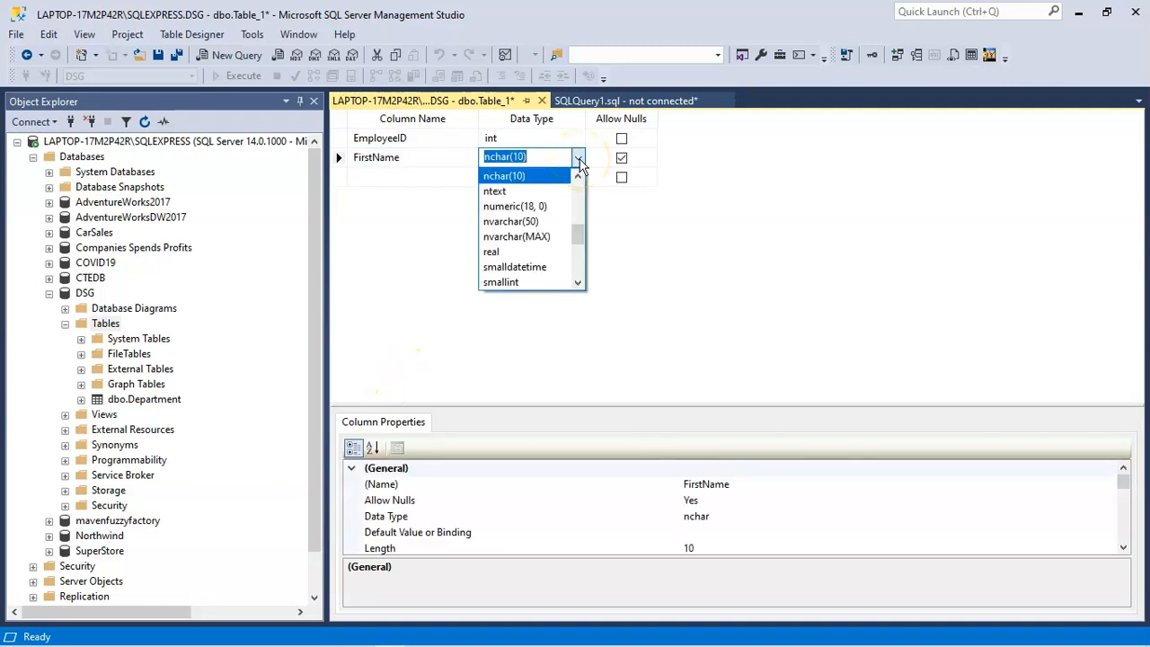
{"action": "left_click_drag", "start_coordinate": [578, 229], "coordinate": [578, 247]}
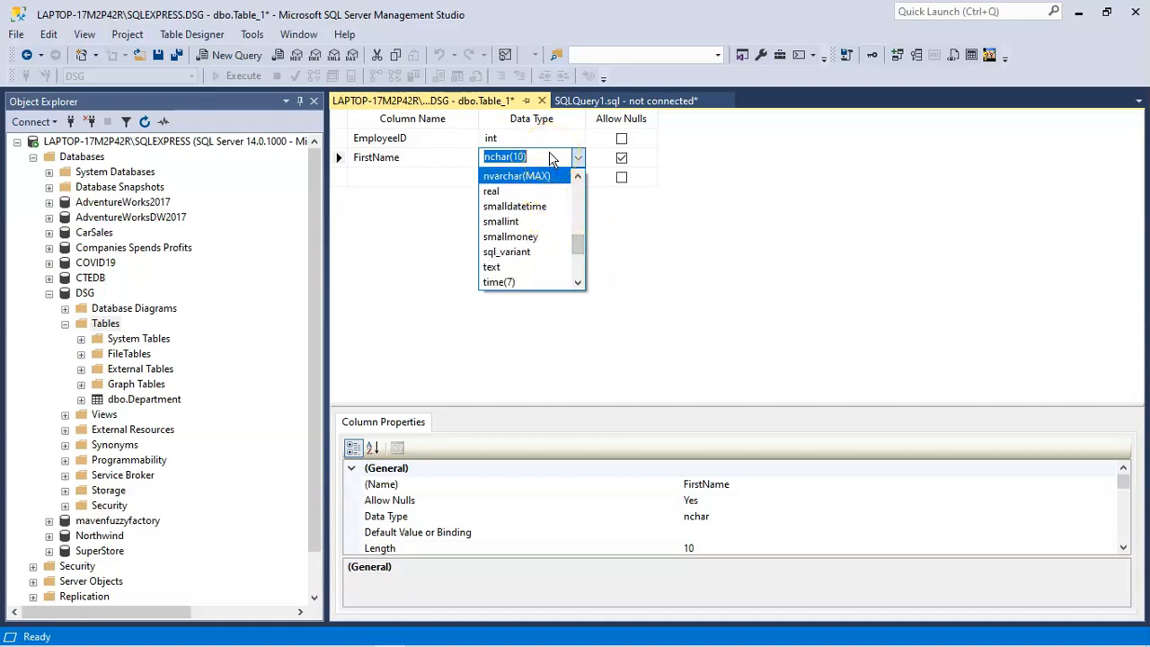
{"action": "type", "text": "var"}
{"action": "left_click", "coordinate": [492, 254]}
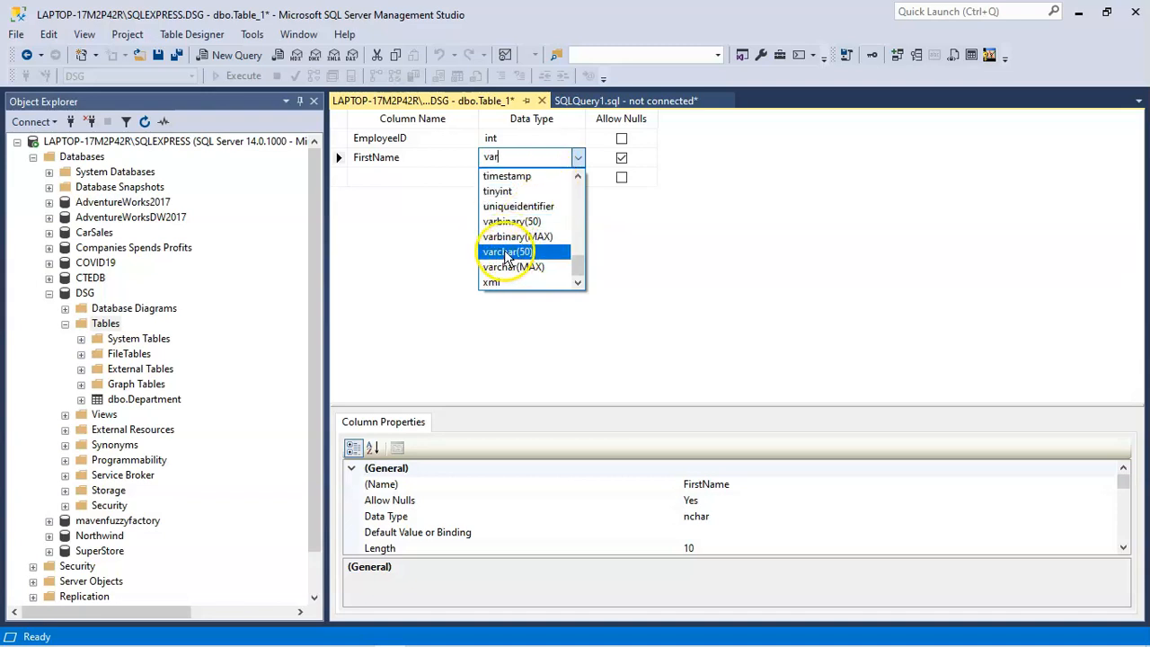
{"action": "left_click", "coordinate": [508, 253]}
{"action": "left_click", "coordinate": [522, 156]}
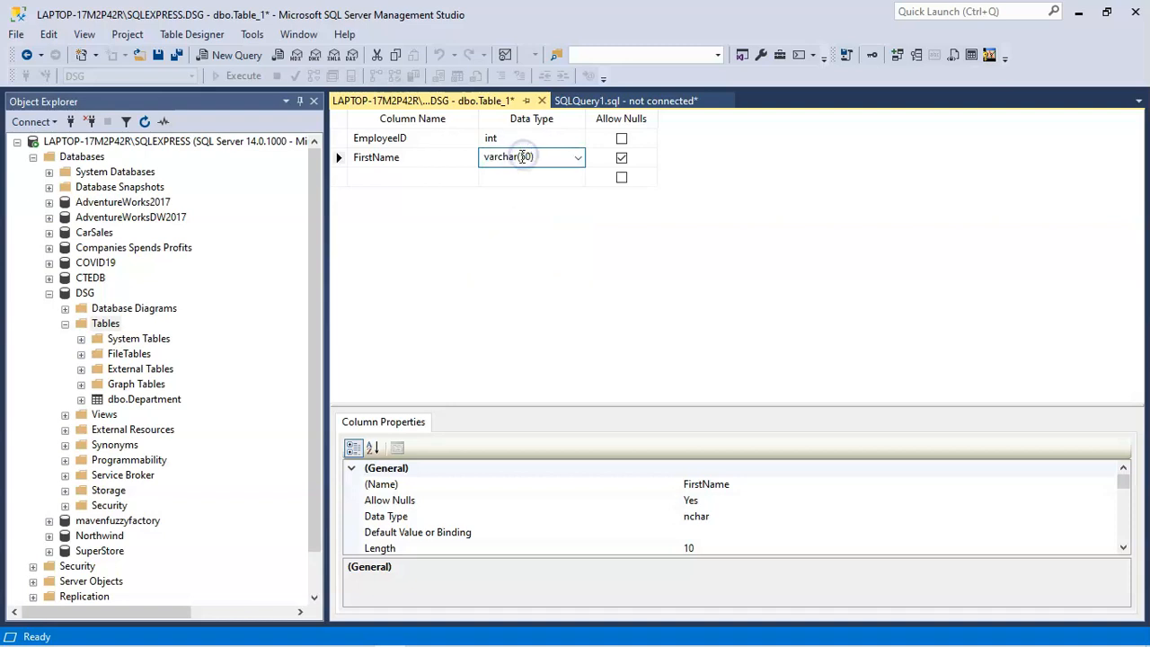
{"action": "double_click", "coordinate": [527, 156]}
{"action": "type", "text": "100"}
{"action": "left_click", "coordinate": [621, 158]}
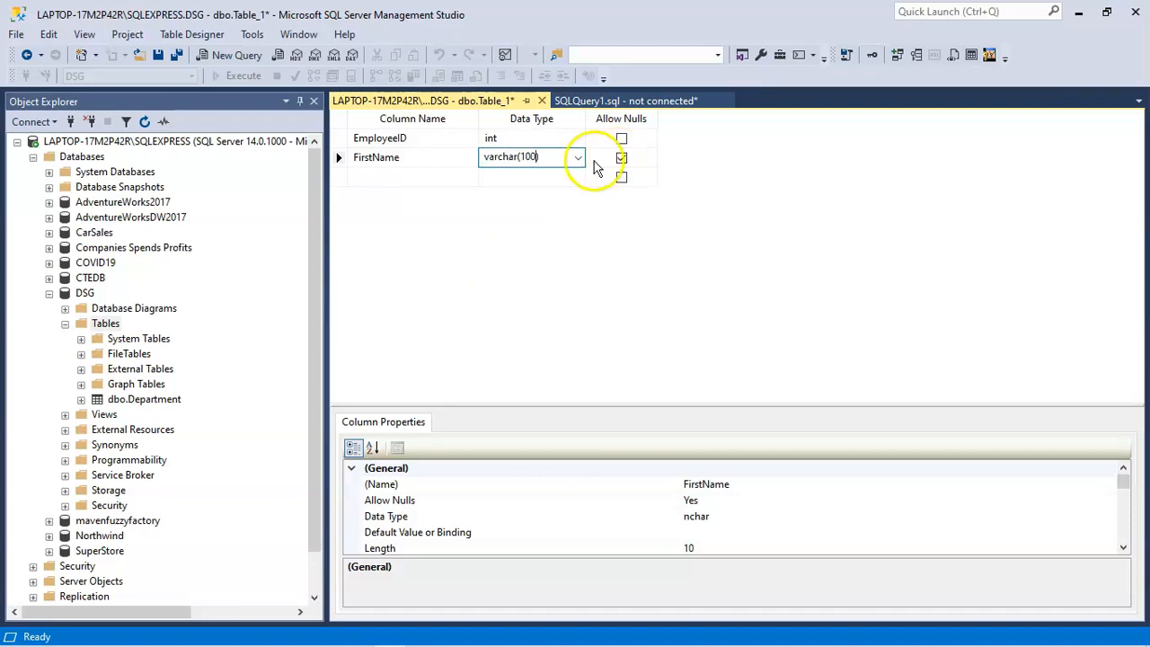
{"action": "left_click", "coordinate": [621, 158]}
Step: Add a LastName column with data type varchar(100) that does not allow nulls
{"action": "left_click", "coordinate": [378, 177]}
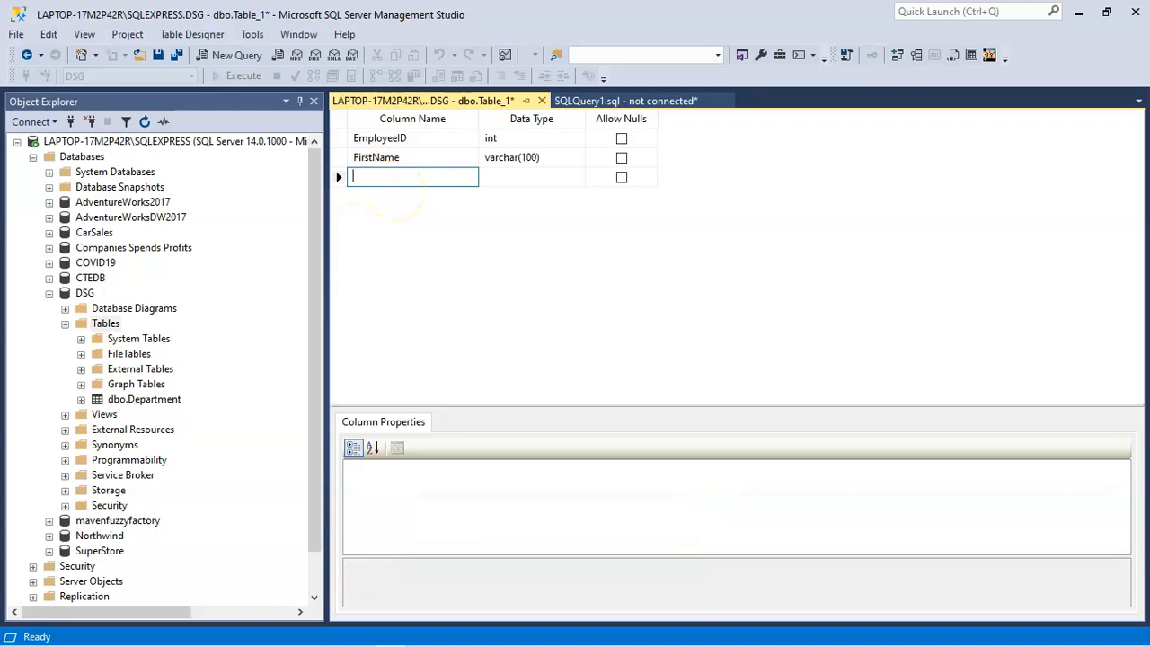
{"action": "type", "text": "LastName"}
{"action": "left_click", "coordinate": [529, 177]}
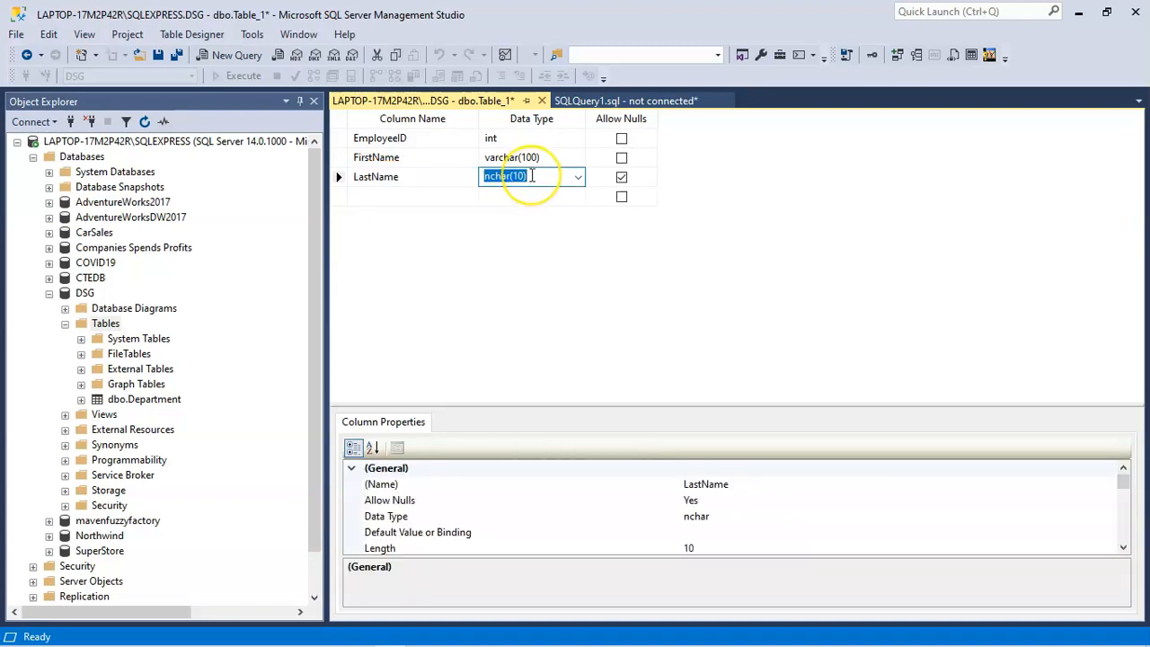
{"action": "type", "text": "varchar(100"}
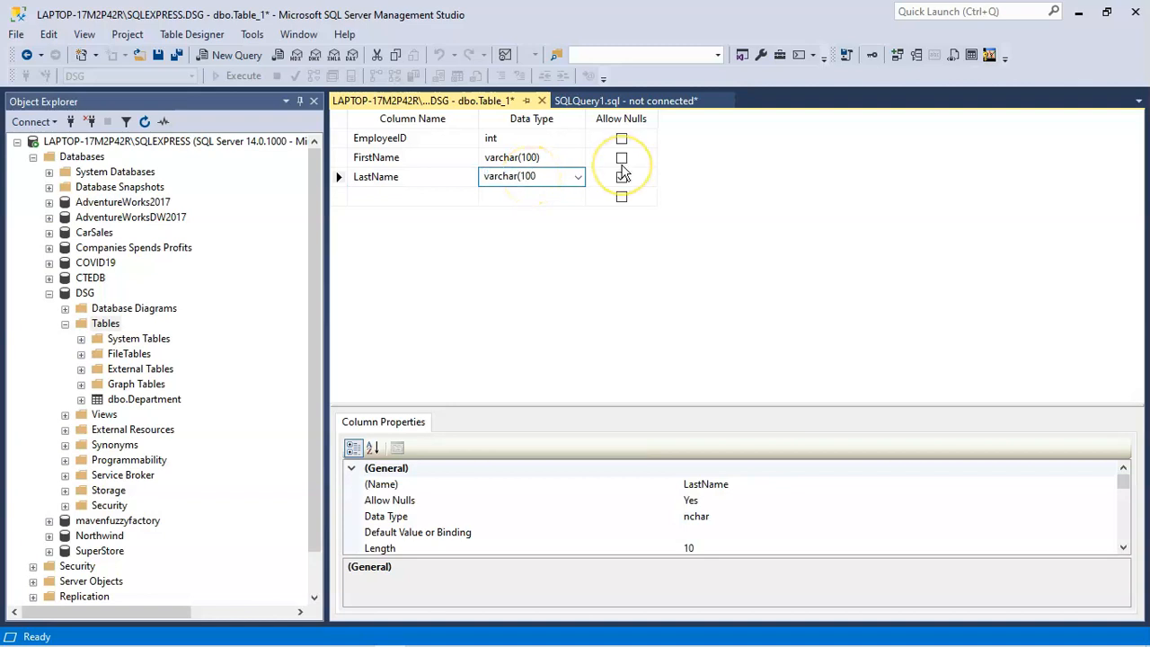
{"action": "type", "text": ")"}
{"action": "left_click", "coordinate": [621, 177]}
Step: Add a DOB column with data type date that does not allow nulls
{"action": "left_click", "coordinate": [432, 196]}
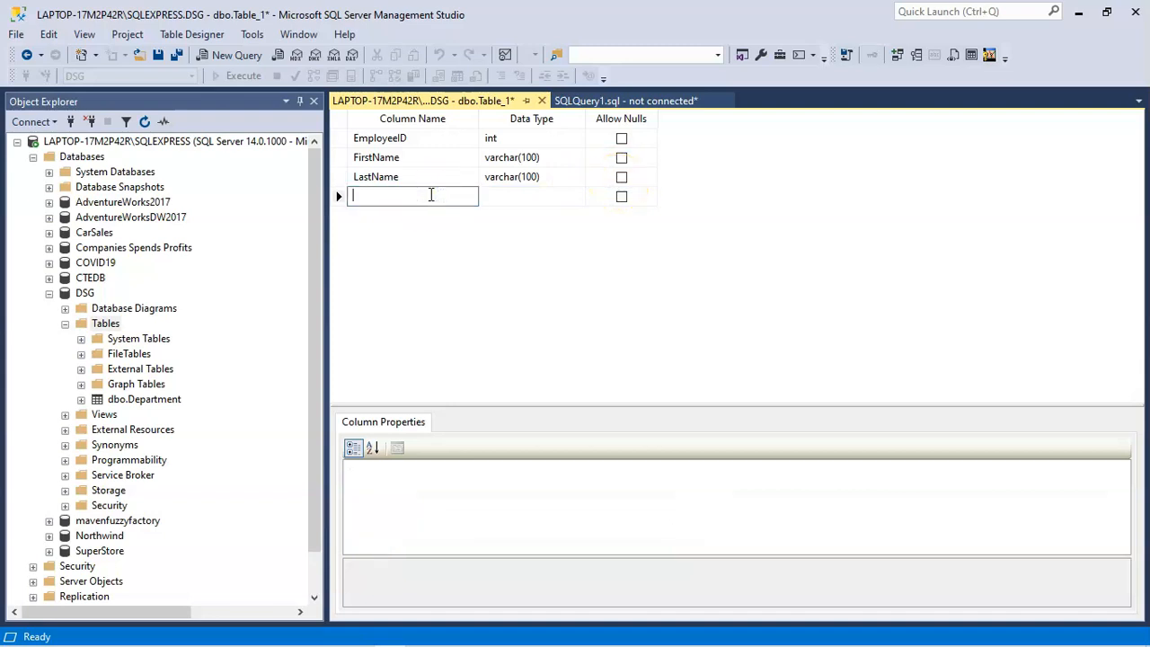
{"action": "key", "text": "Caps_Lock"}
{"action": "type", "text": "DOB"}
{"action": "key", "text": "Caps_Lock"}
{"action": "left_click", "coordinate": [517, 198]}
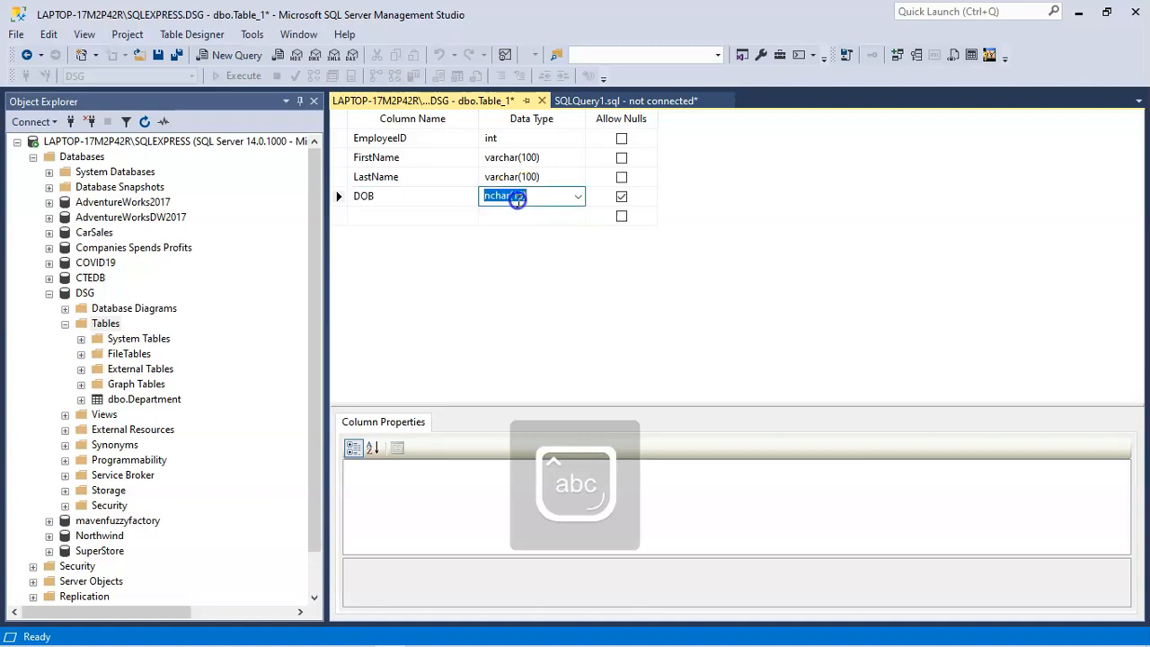
{"action": "left_click", "coordinate": [578, 196]}
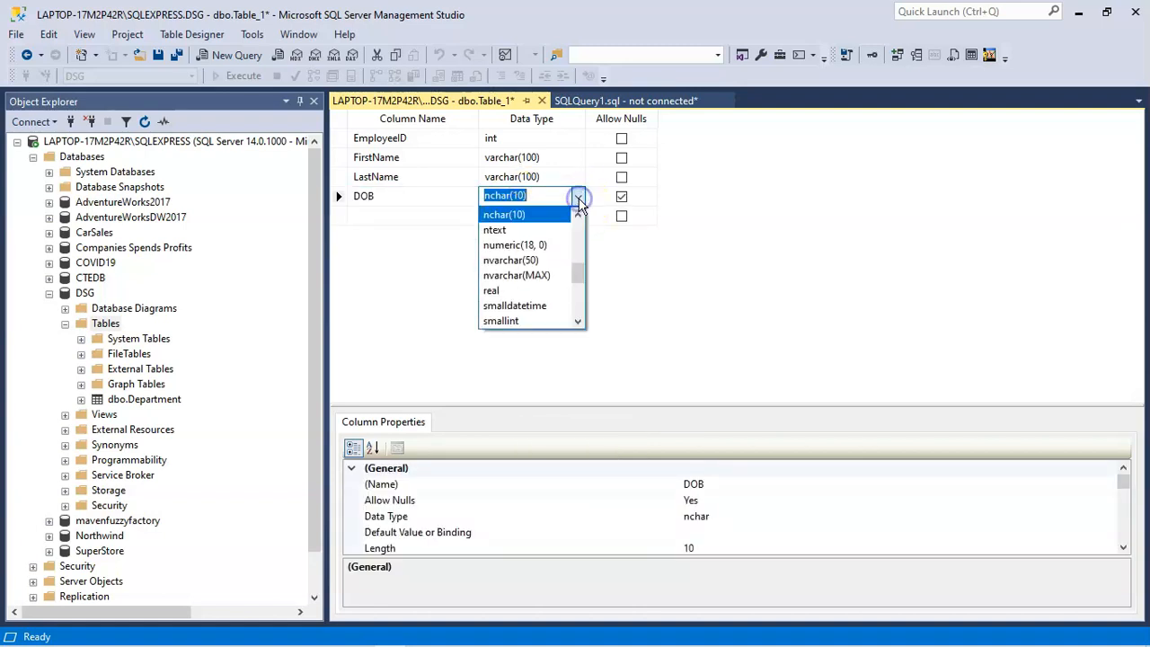
{"action": "left_click_drag", "start_coordinate": [578, 267], "coordinate": [581, 231]}
{"action": "left_click", "coordinate": [557, 276]}
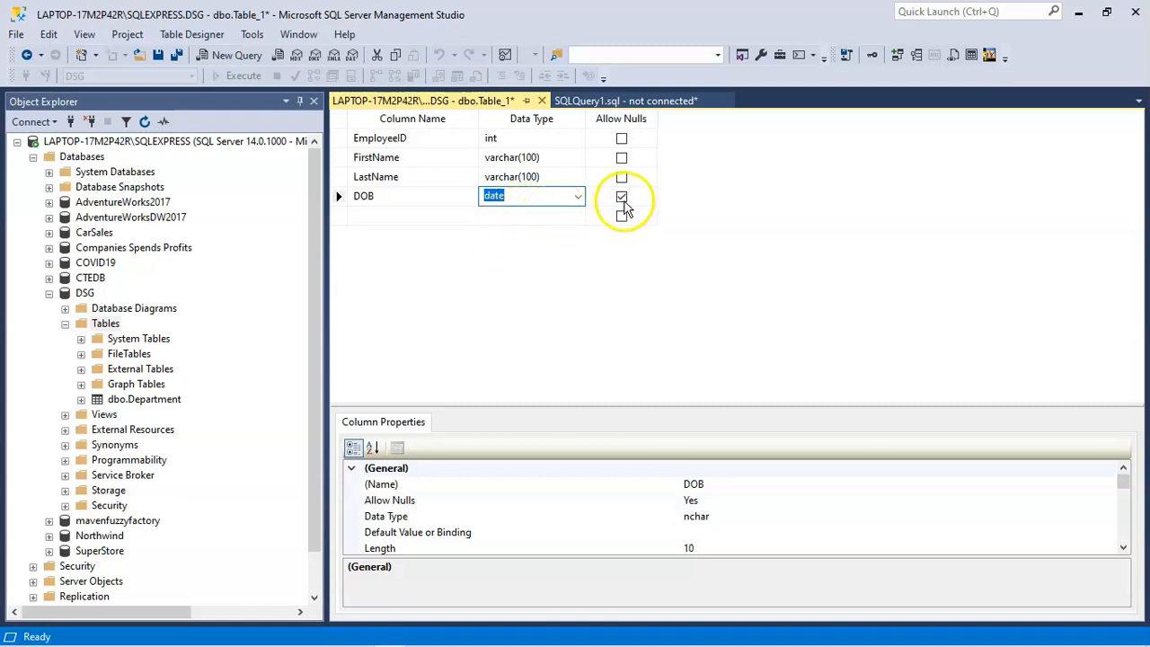
{"action": "left_click", "coordinate": [622, 197]}
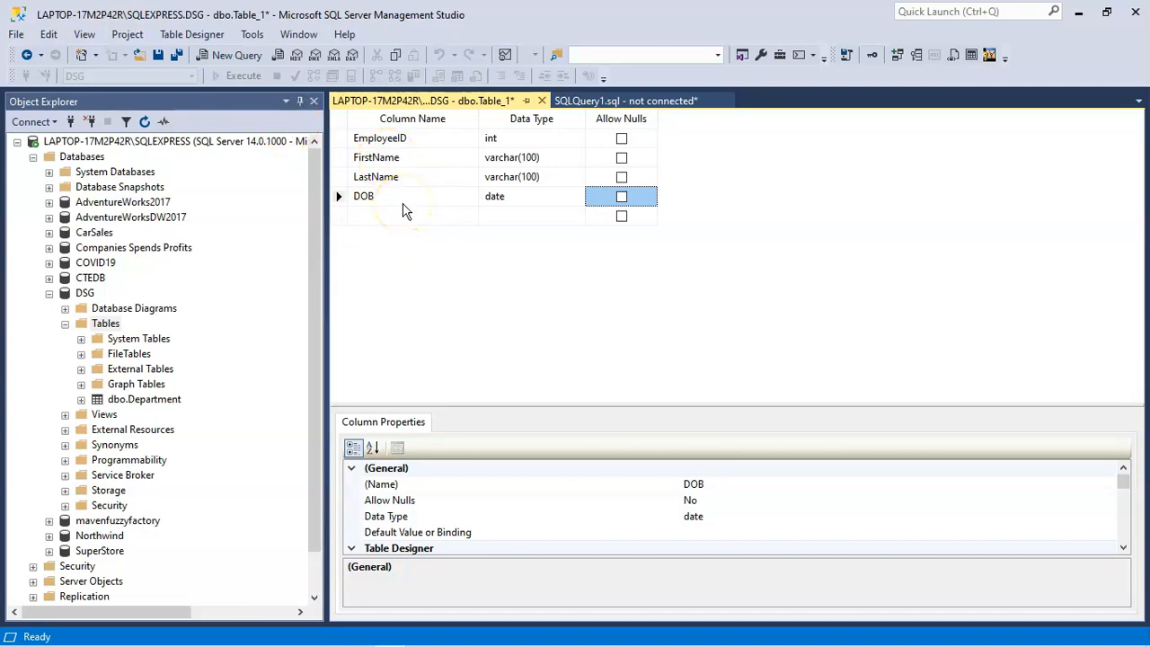
Step: Set the EmployeeID column as the table's primary key
{"action": "left_click", "coordinate": [340, 139]}
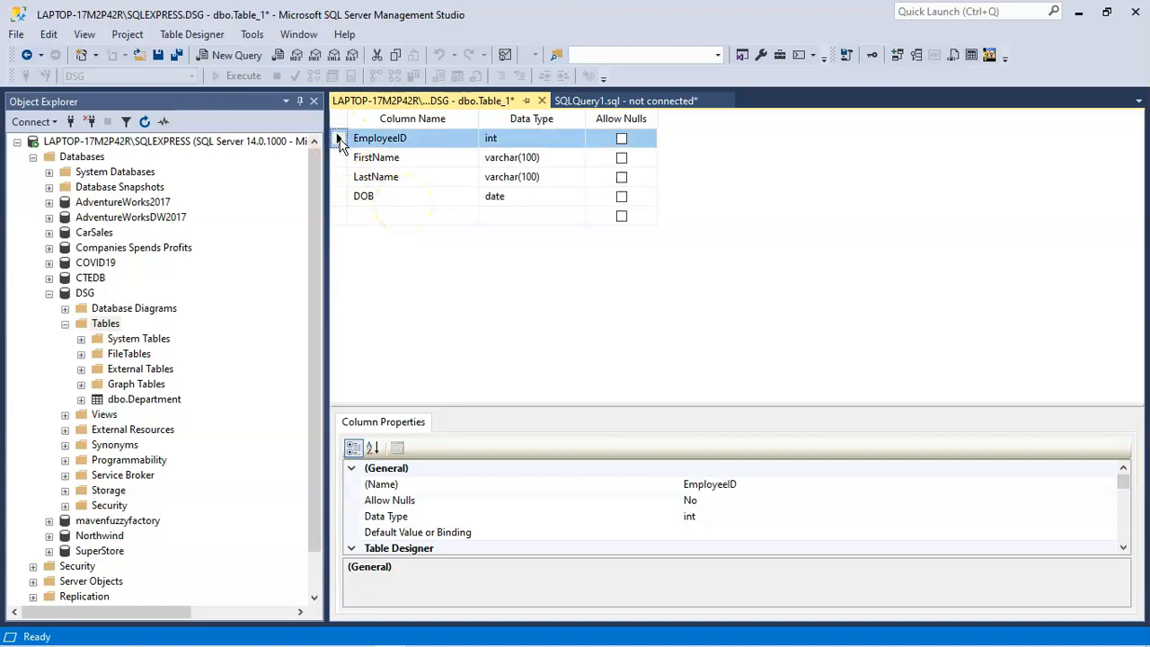
{"action": "right_click", "coordinate": [343, 141]}
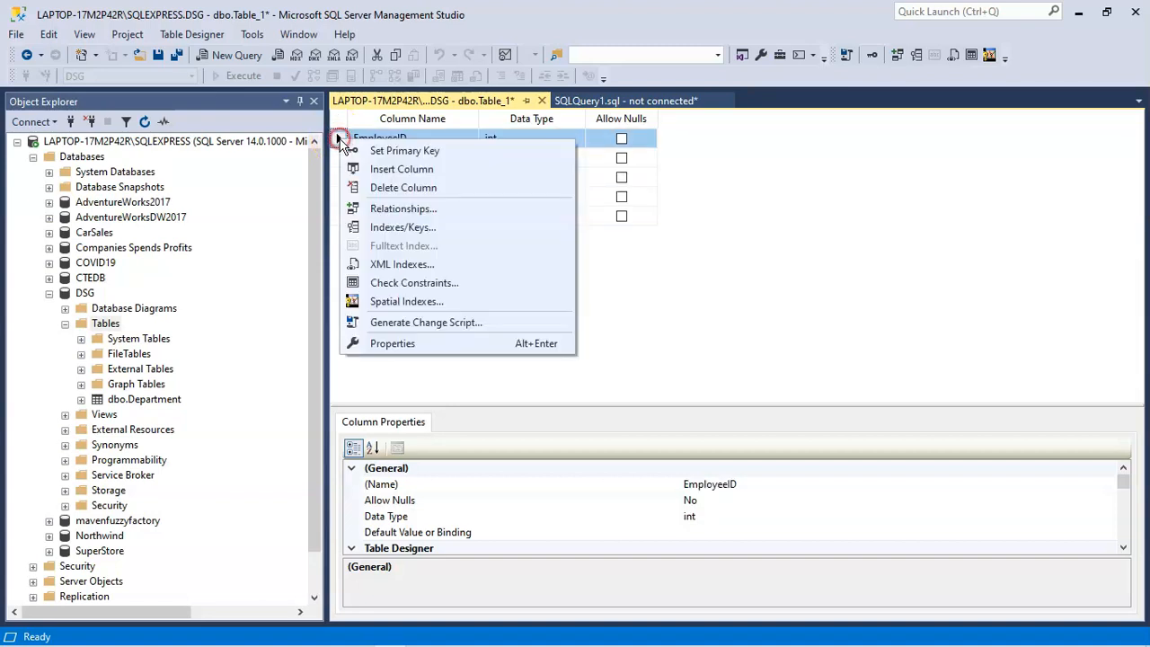
{"action": "left_click", "coordinate": [391, 152]}
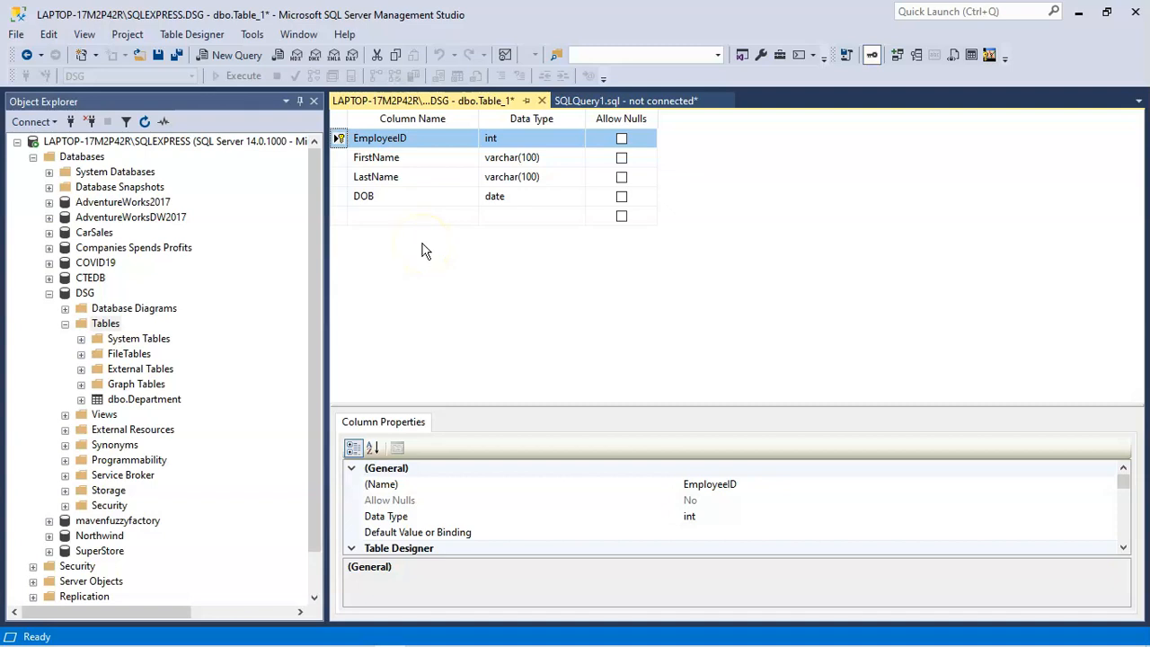
Step: Add a DepartmentID column with data type int that does not allow nulls
{"action": "left_click", "coordinate": [375, 217]}
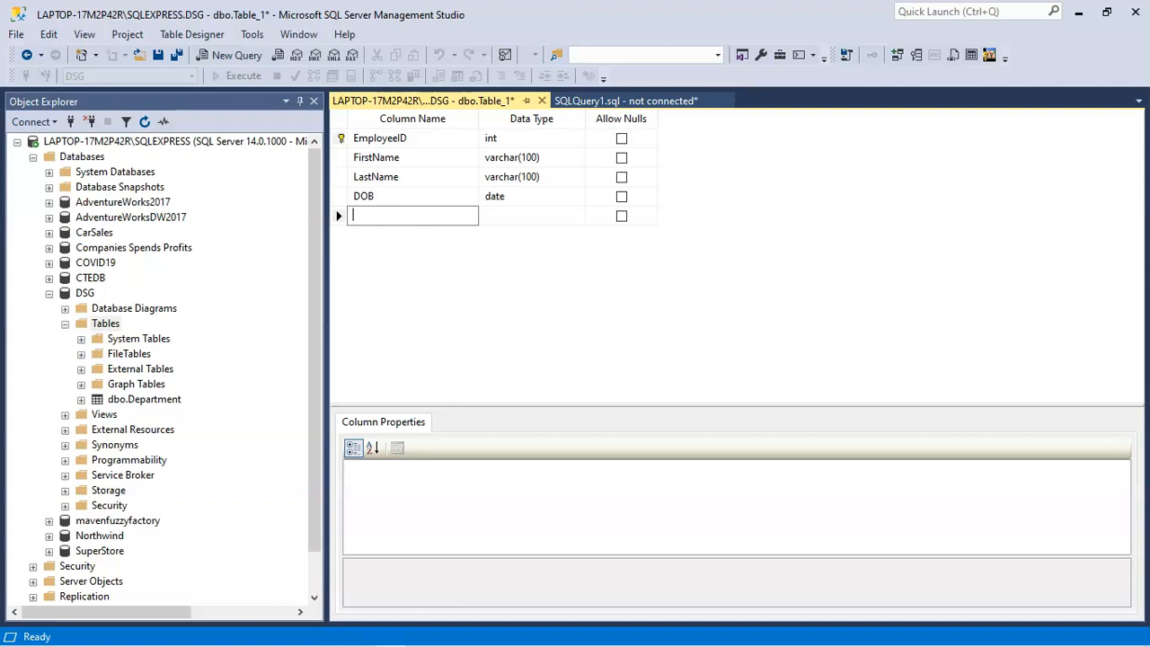
{"action": "key", "text": "Caps_Lock"}
{"action": "type", "text": "D"}
{"action": "key", "text": "Caps_Lock"}
{"action": "type", "text": "epa"}
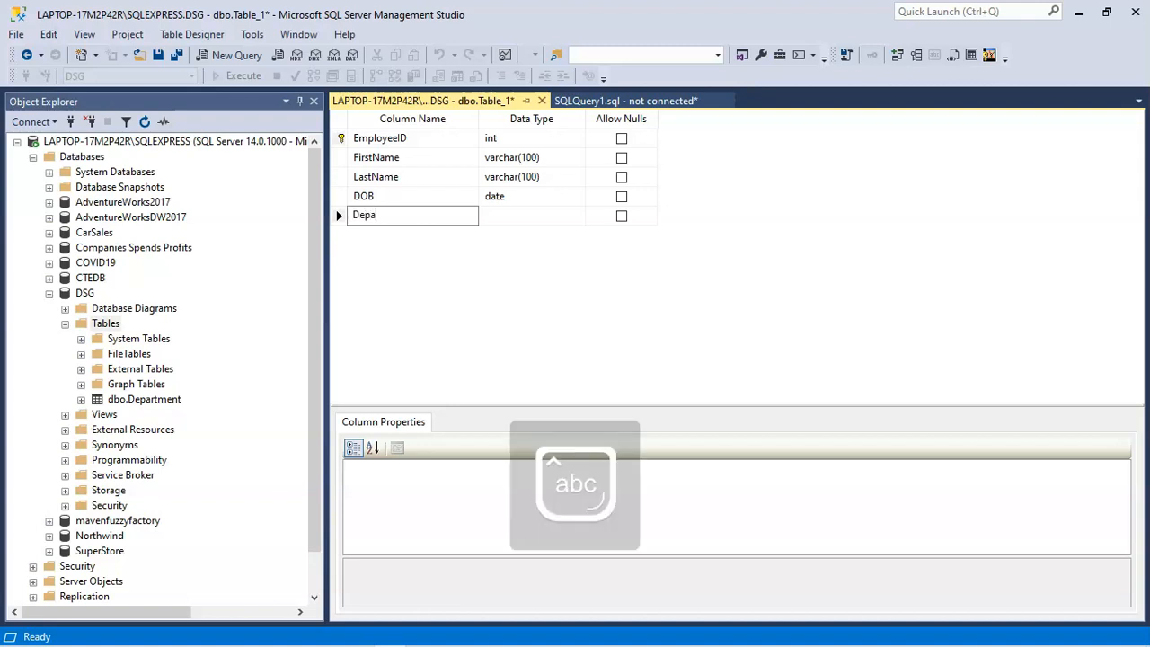
{"action": "type", "text": "rtmentID"}
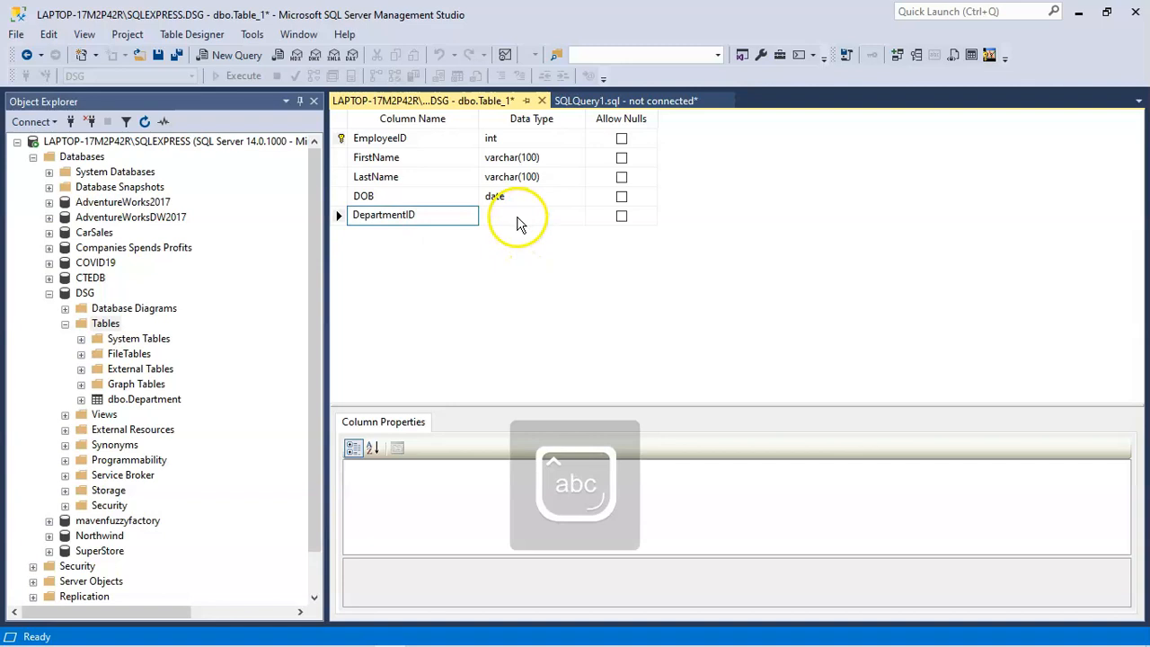
{"action": "left_click", "coordinate": [518, 218]}
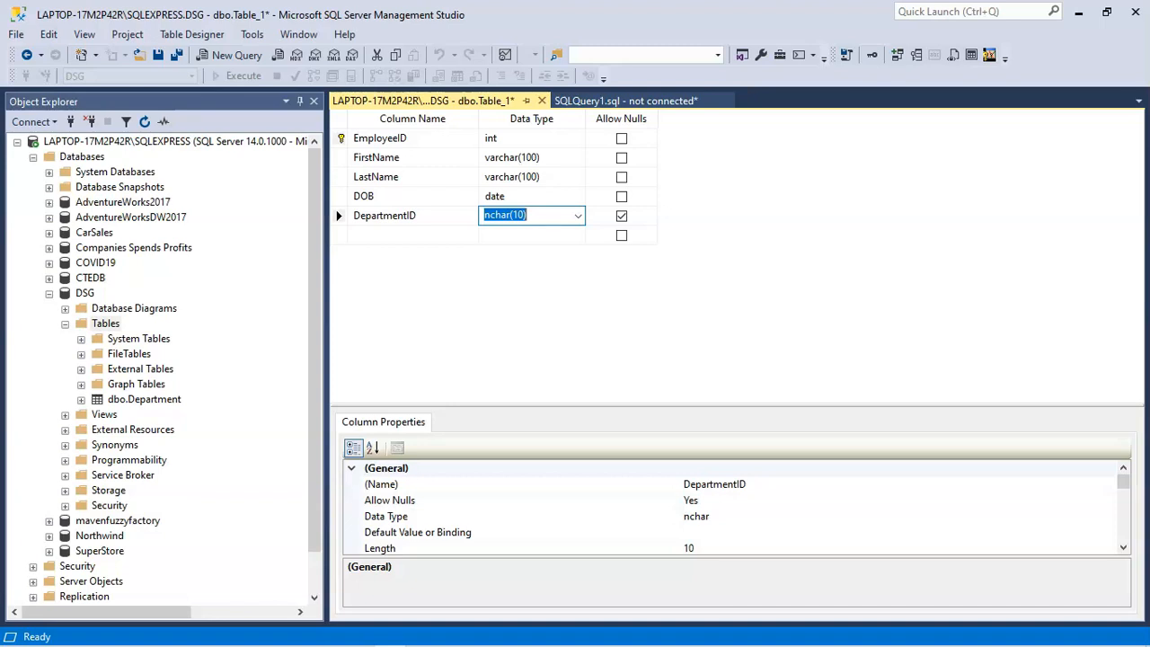
{"action": "type", "text": "int"}
{"action": "left_click", "coordinate": [621, 218]}
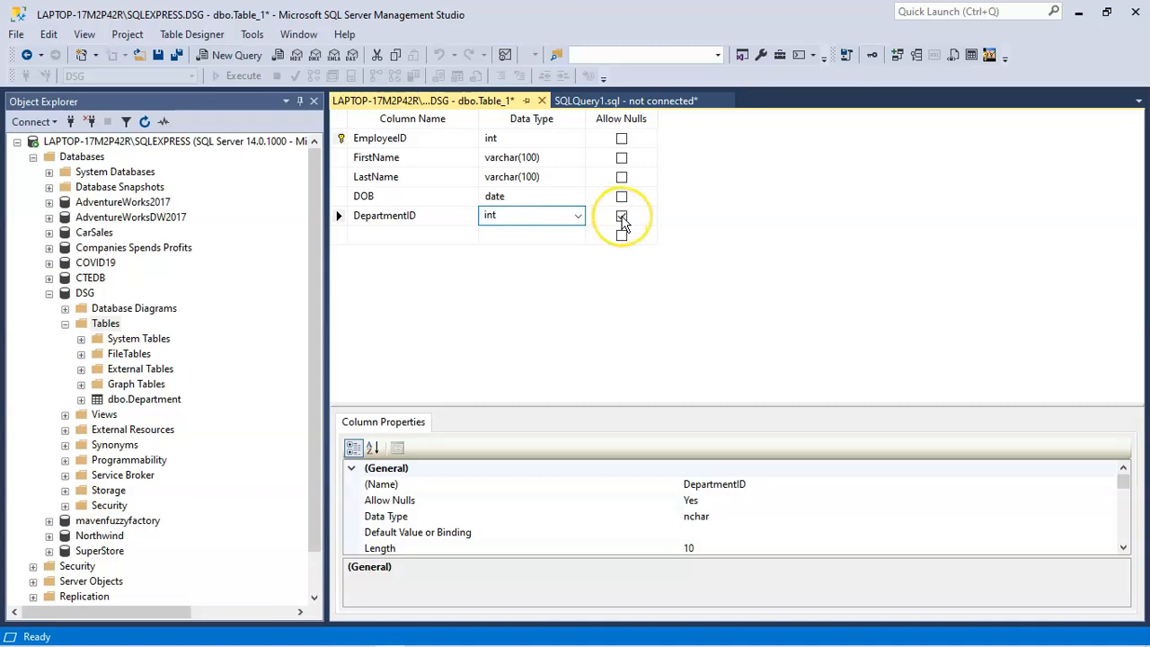
{"action": "left_click", "coordinate": [622, 218]}
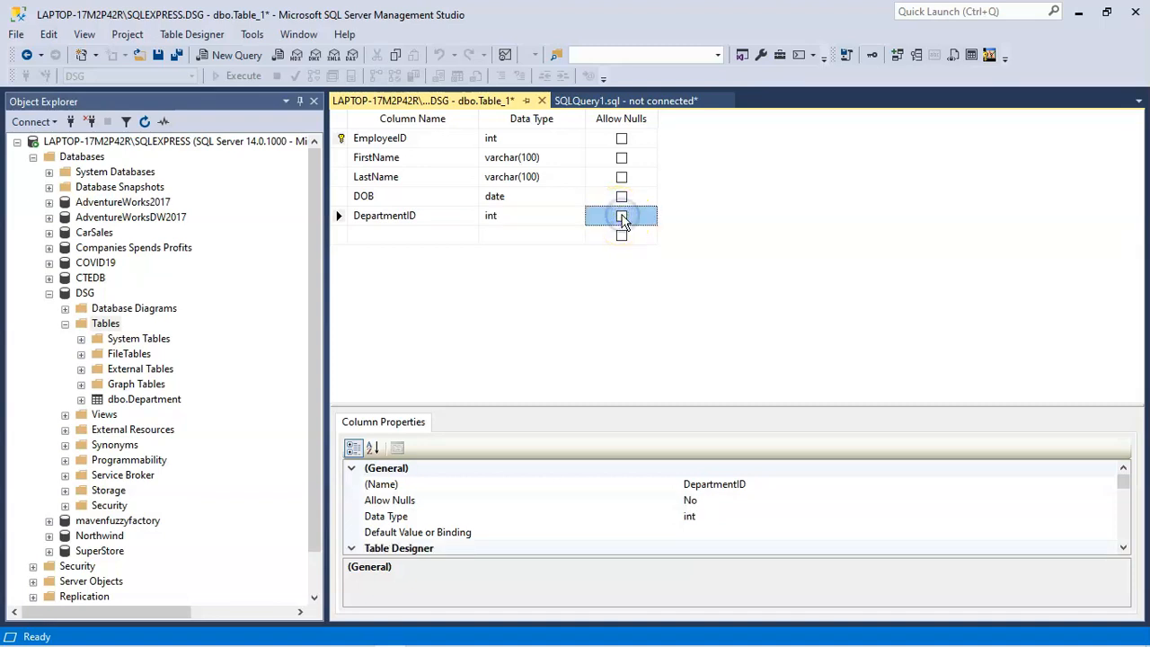
Step: Add a new foreign key relationship to the table, starting from the DepartmentID column
{"action": "left_click", "coordinate": [339, 218]}
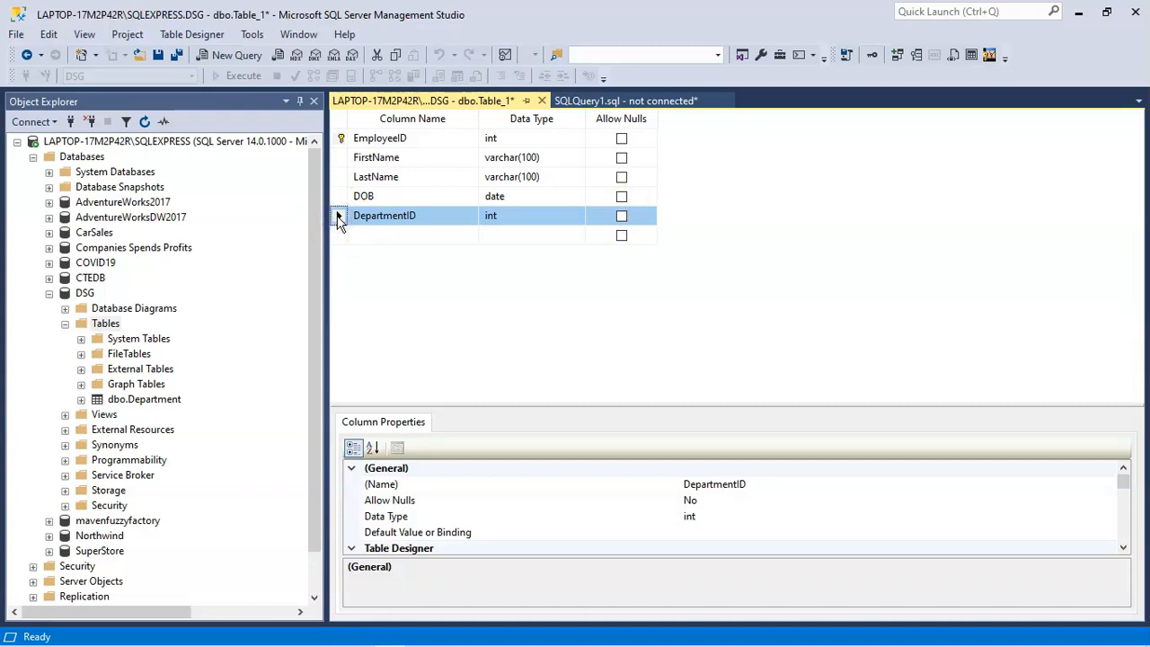
{"action": "right_click", "coordinate": [339, 217]}
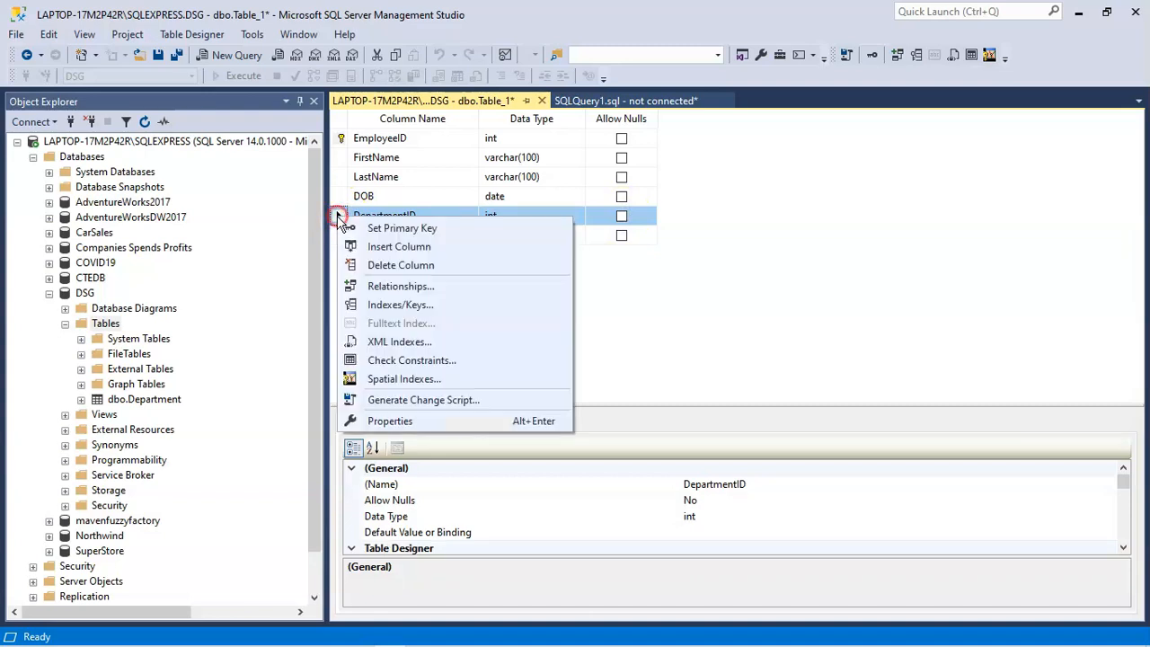
{"action": "left_click", "coordinate": [377, 289]}
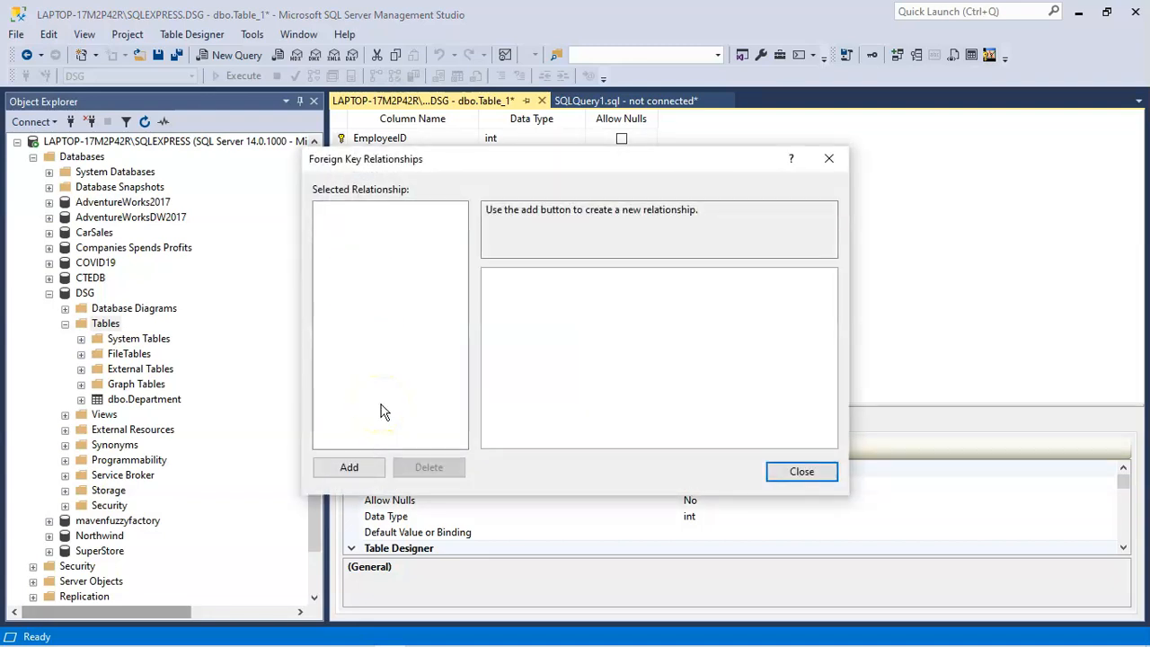
{"action": "left_click", "coordinate": [349, 471]}
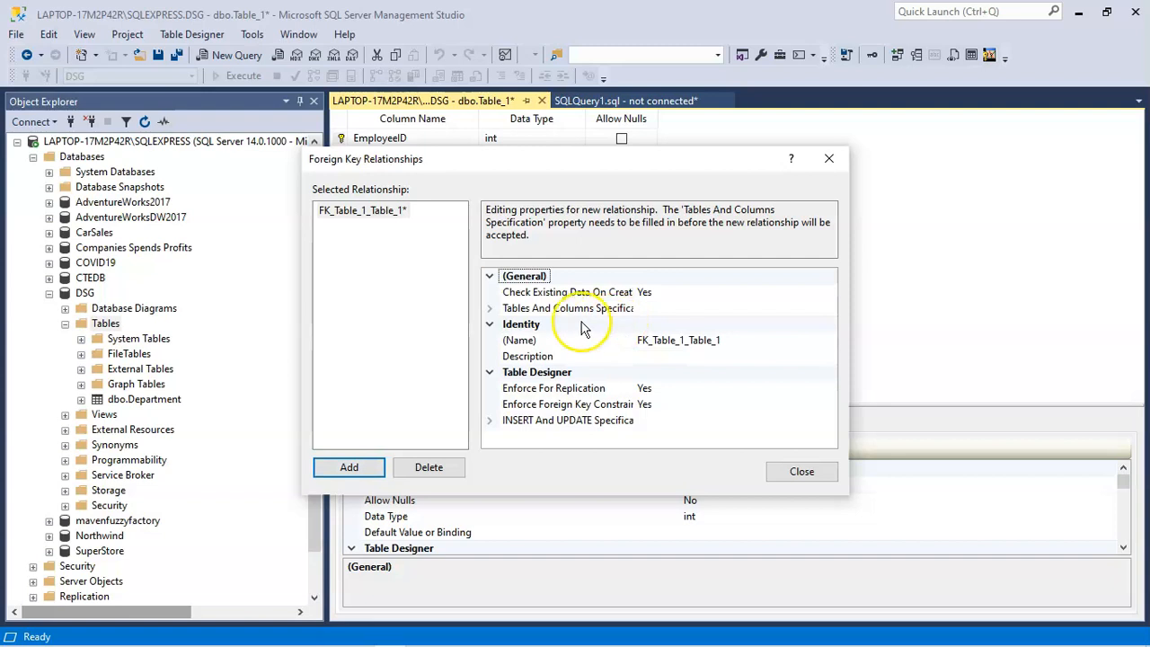
{"action": "left_click", "coordinate": [490, 308]}
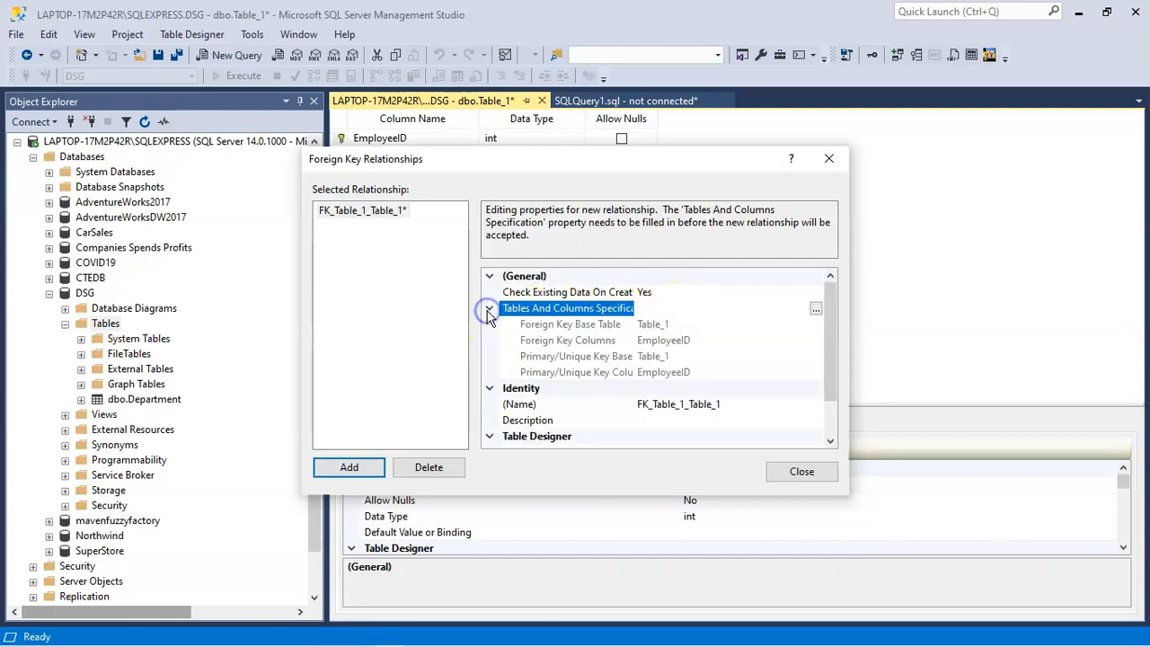
{"action": "left_click", "coordinate": [816, 310]}
{"action": "left_click", "coordinate": [751, 467]}
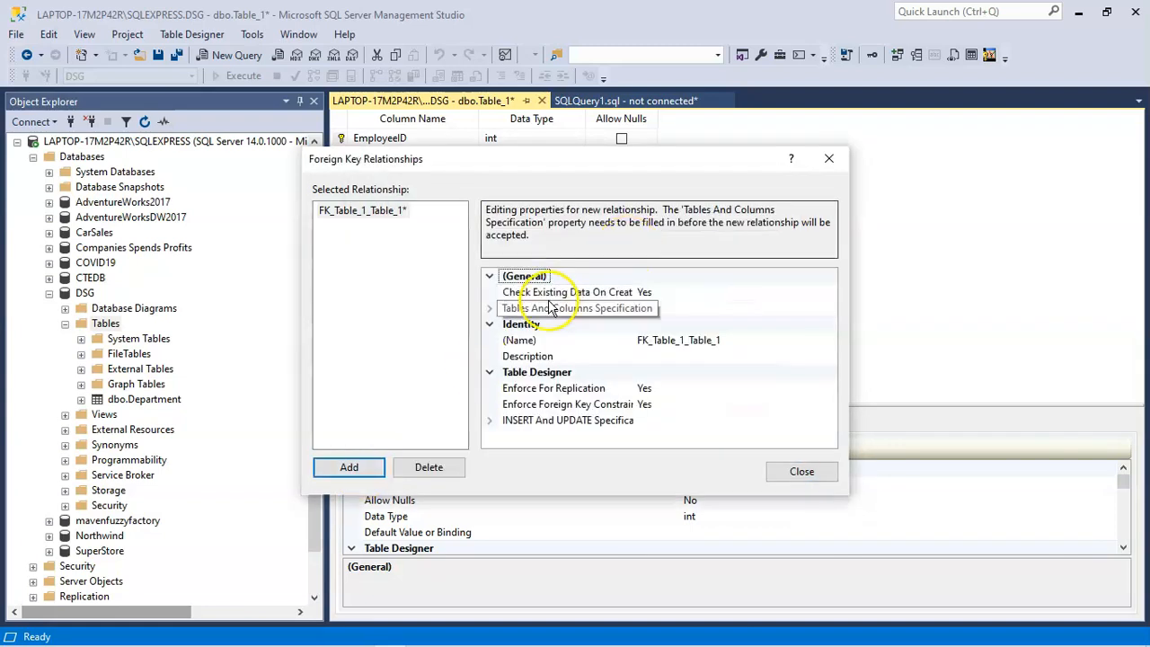
Step: In the relationship's tables and columns specification, choose Department as the primary key table and DepartmentID as its key column
{"action": "left_click", "coordinate": [490, 309]}
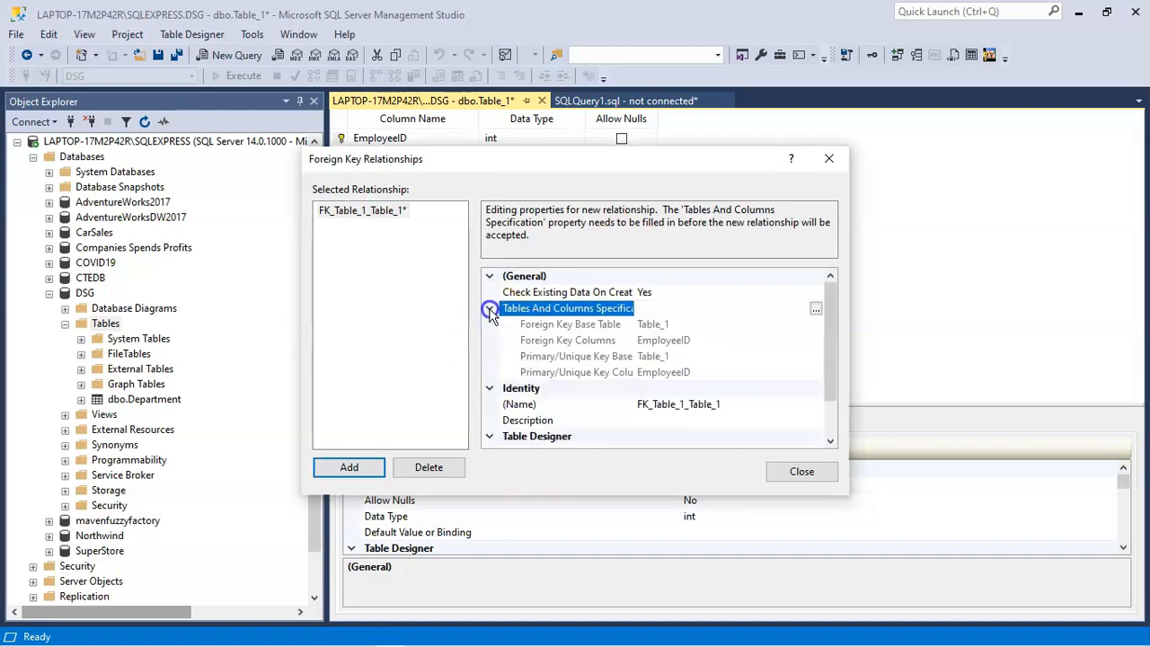
{"action": "left_click", "coordinate": [816, 310]}
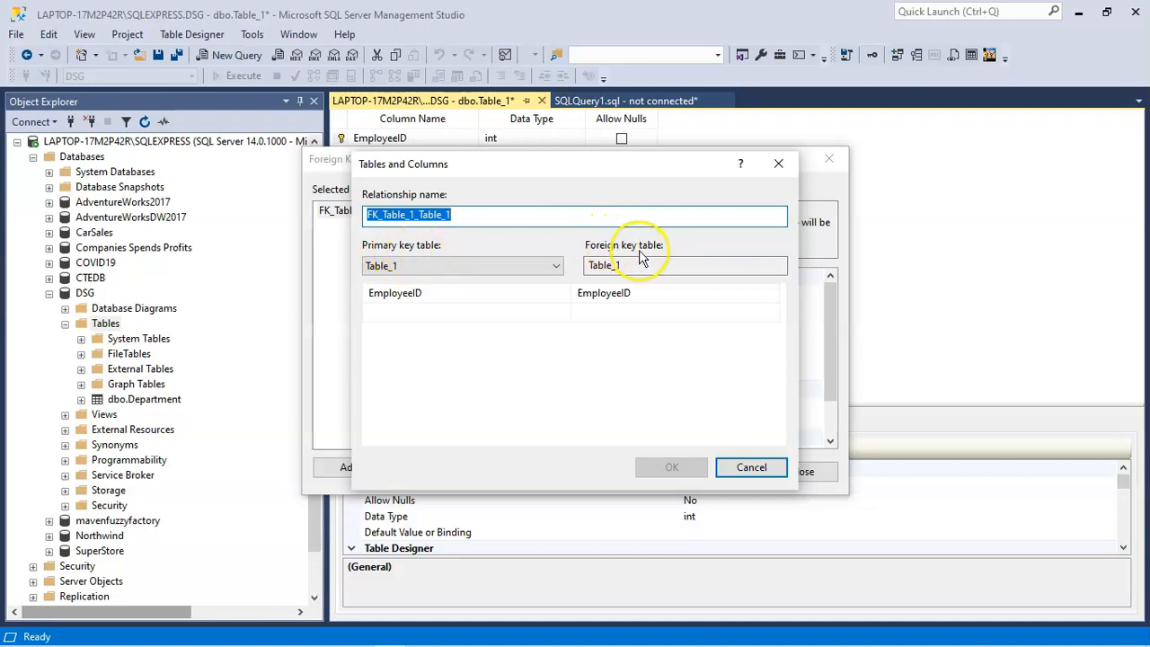
{"action": "left_click", "coordinate": [421, 271]}
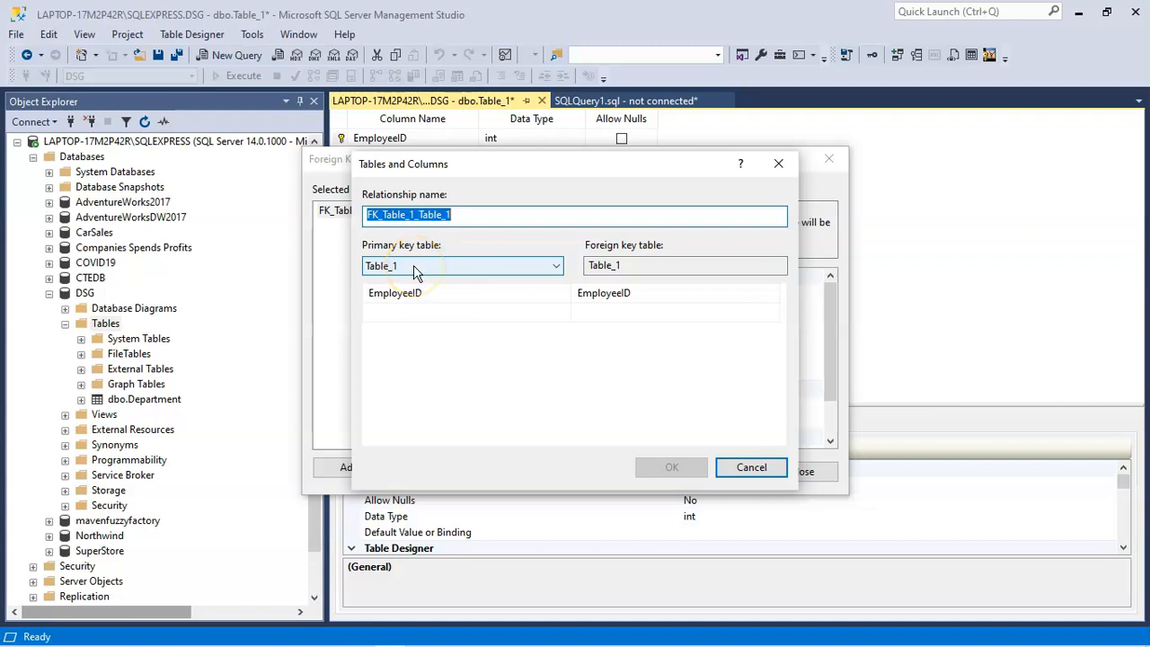
{"action": "left_click", "coordinate": [557, 263]}
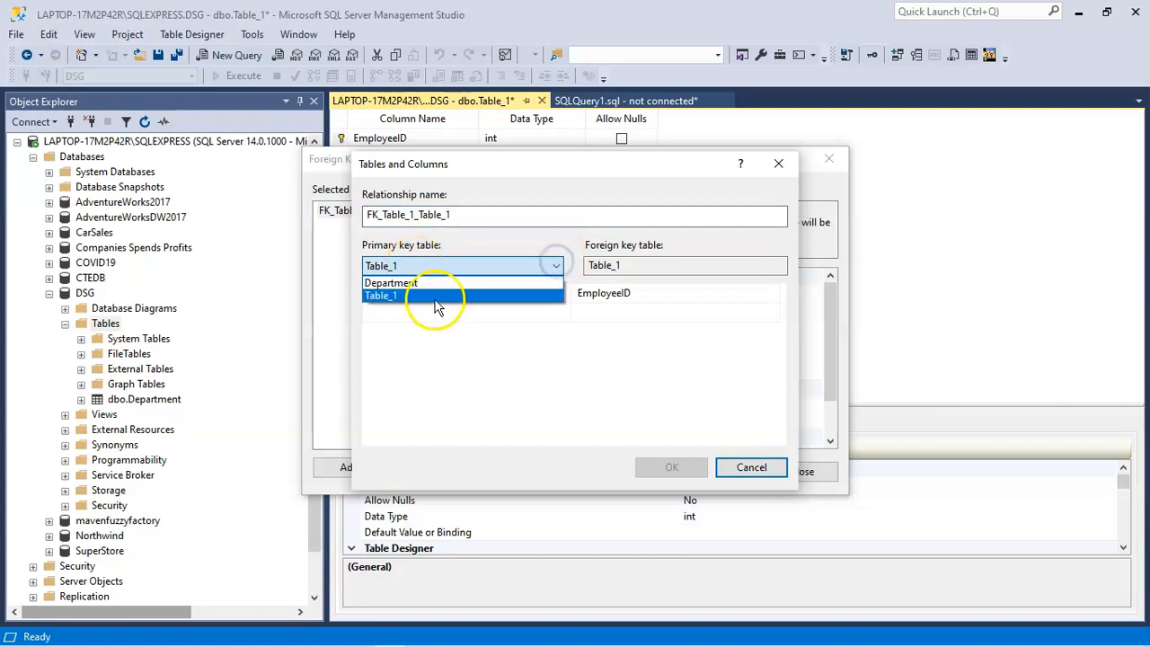
{"action": "left_click", "coordinate": [432, 283]}
{"action": "left_click", "coordinate": [406, 291]}
{"action": "left_click", "coordinate": [564, 296]}
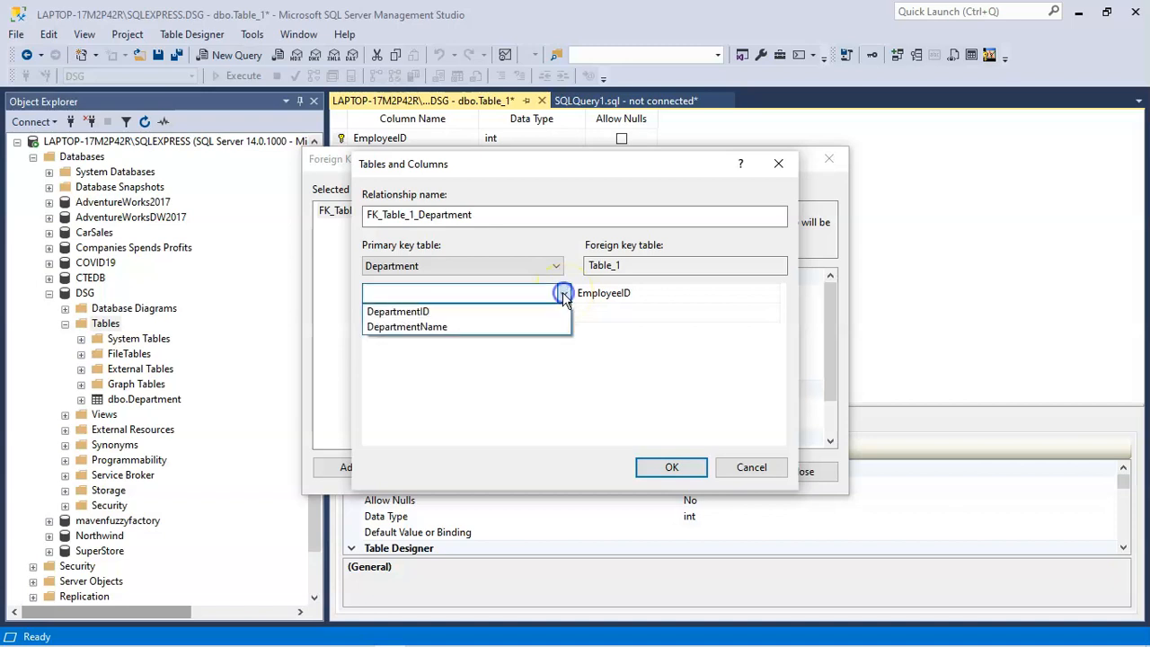
{"action": "left_click", "coordinate": [398, 312]}
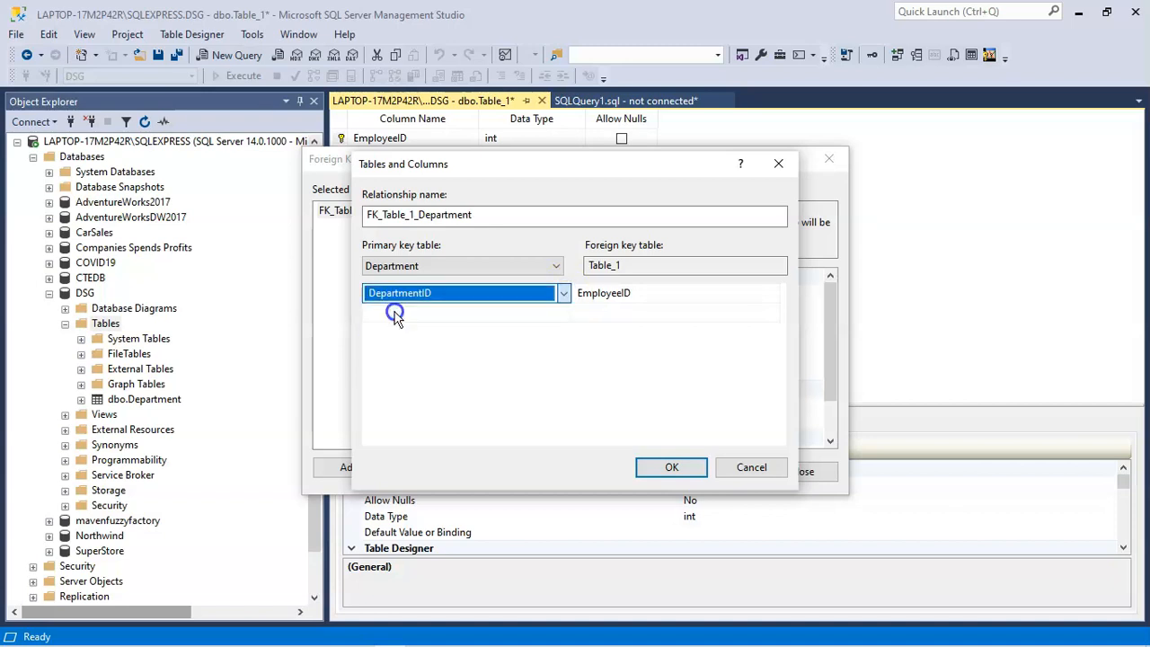
Step: Choose DepartmentID as the foreign key column in Table_1, accept the specification and finish editing the relationships
{"action": "left_click", "coordinate": [634, 268]}
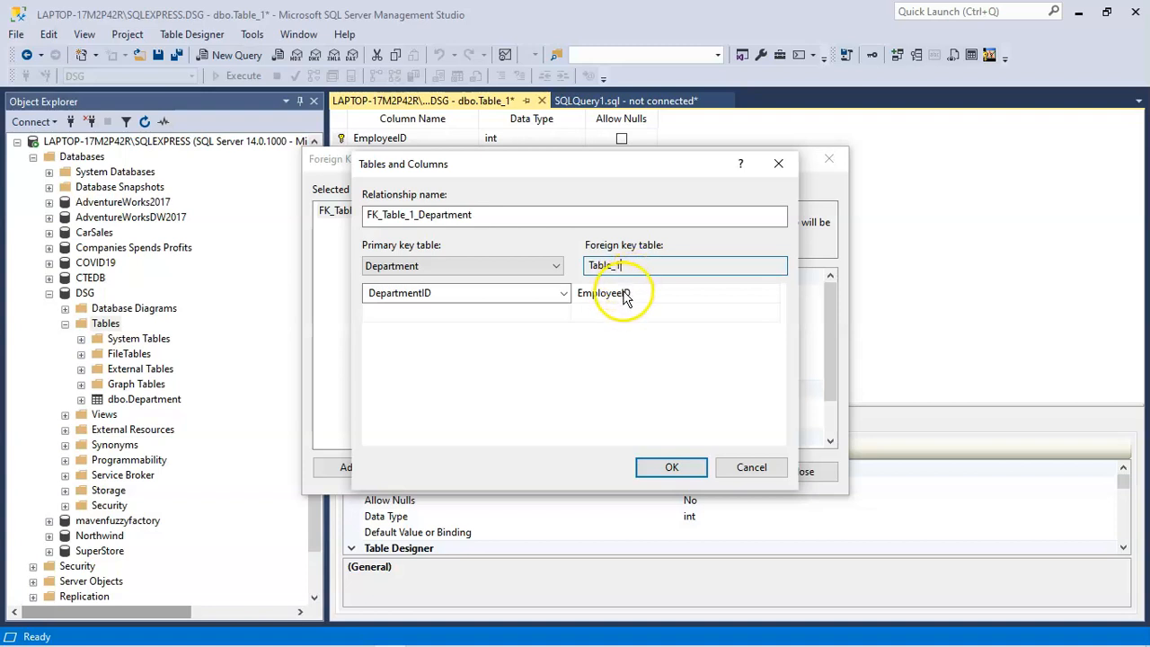
{"action": "left_click", "coordinate": [675, 297]}
{"action": "left_click", "coordinate": [772, 297]}
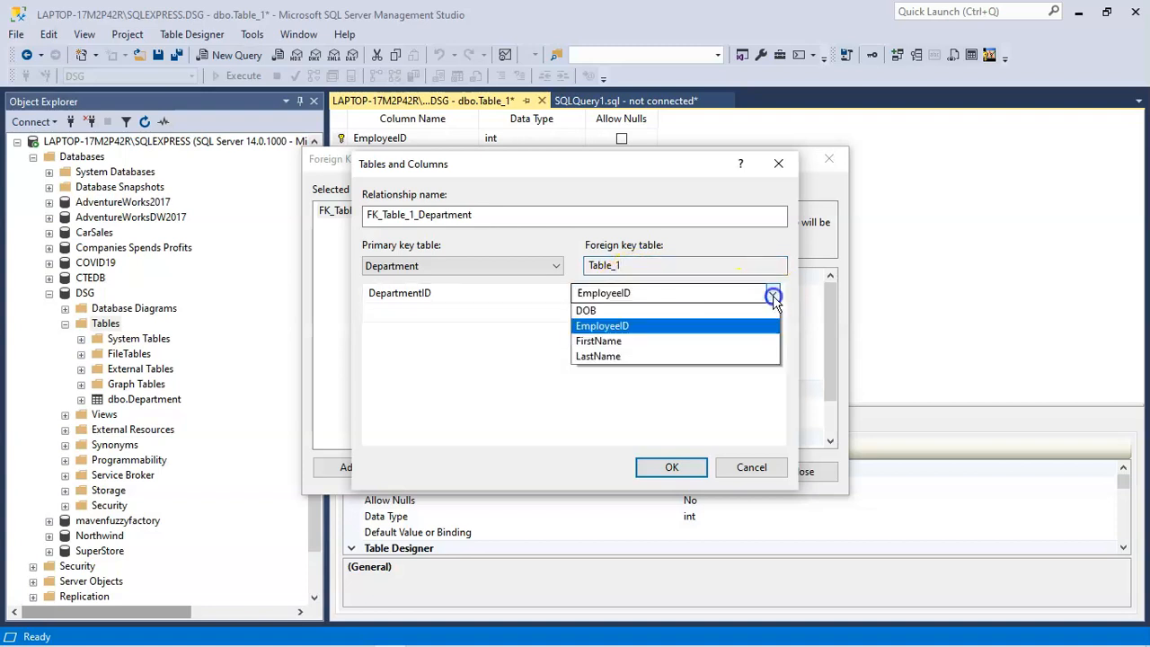
{"action": "left_click", "coordinate": [634, 327]}
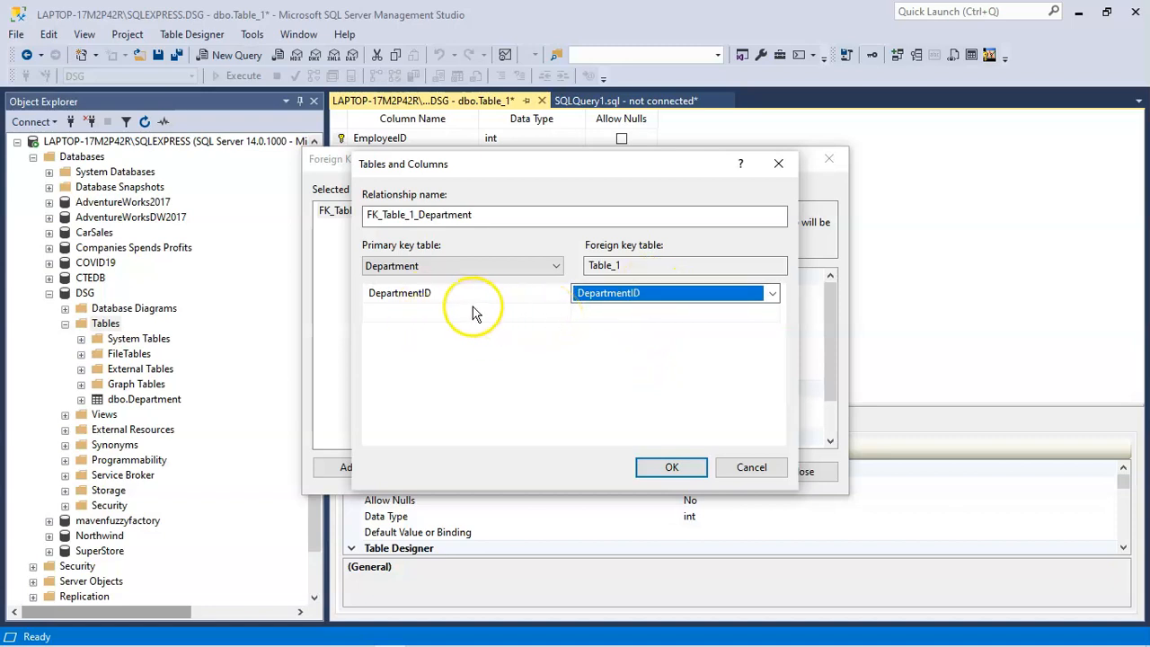
{"action": "left_click", "coordinate": [667, 468]}
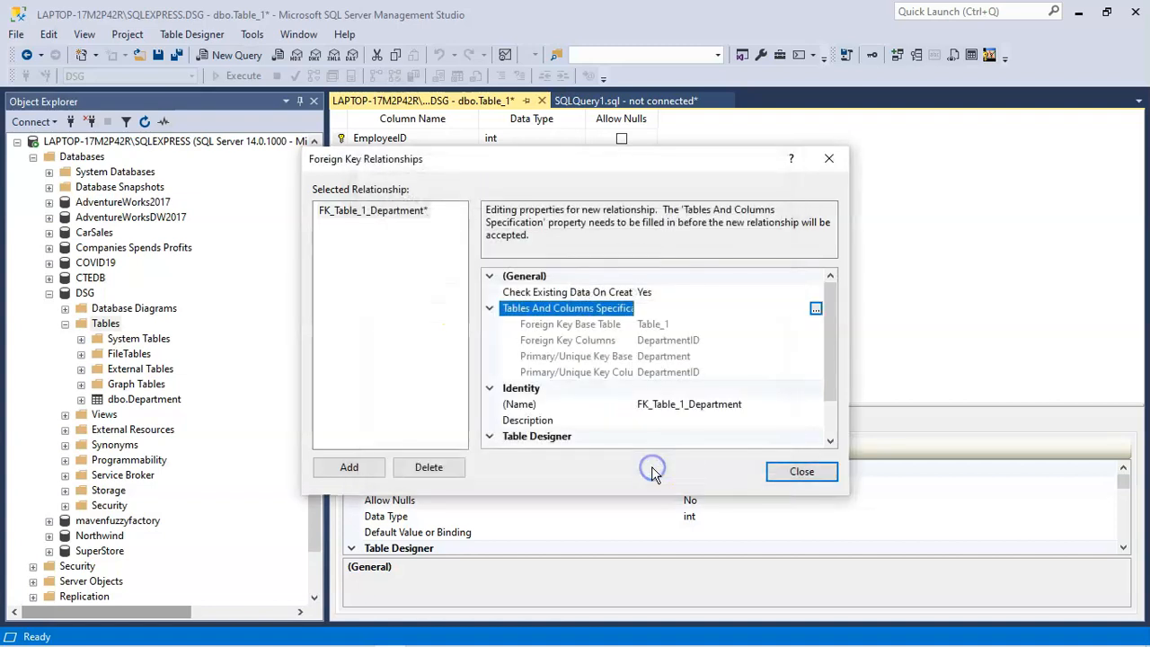
{"action": "left_click", "coordinate": [787, 472]}
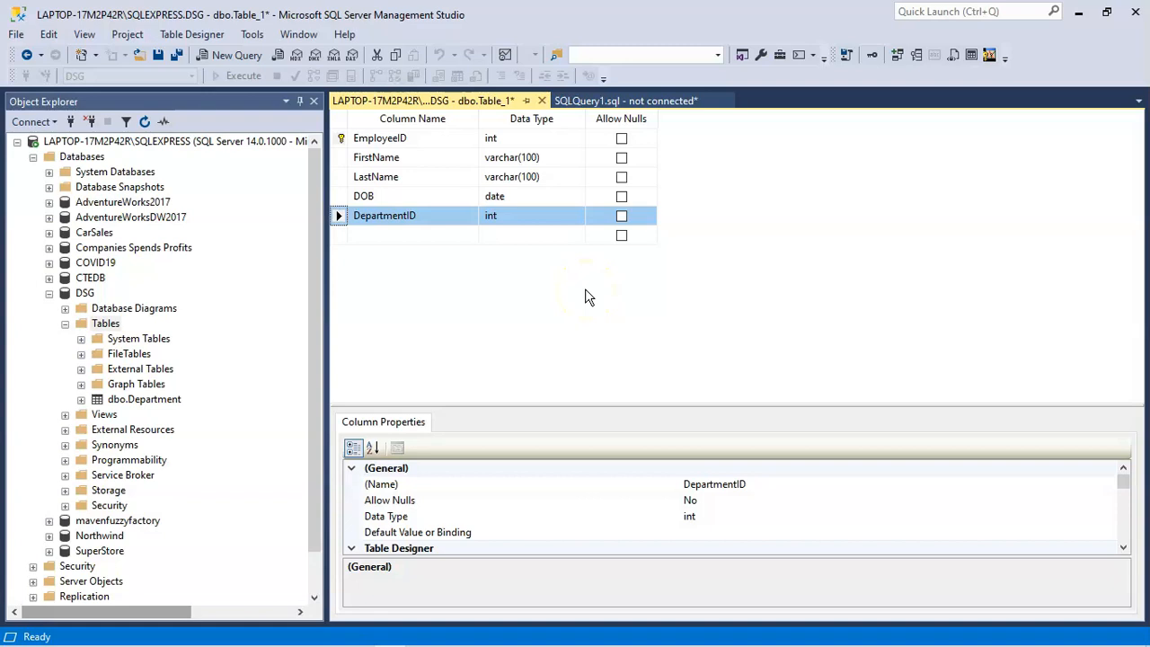
Step: Save the new table under the name Employee and confirm the save
{"action": "key", "text": "ctrl+s"}
{"action": "key", "text": "Caps_Lock"}
{"action": "type", "text": "E"}
{"action": "key", "text": "Caps_Lock"}
{"action": "type", "text": "mpl"}
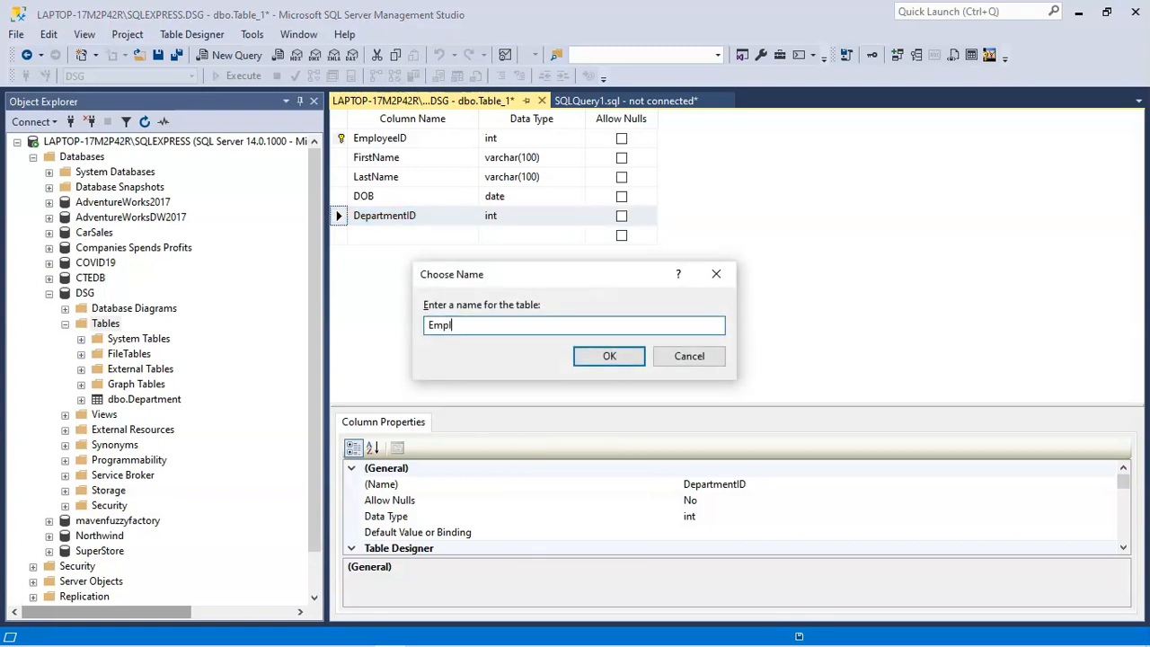
{"action": "type", "text": "oyee"}
{"action": "left_click", "coordinate": [610, 355]}
{"action": "left_click", "coordinate": [548, 475]}
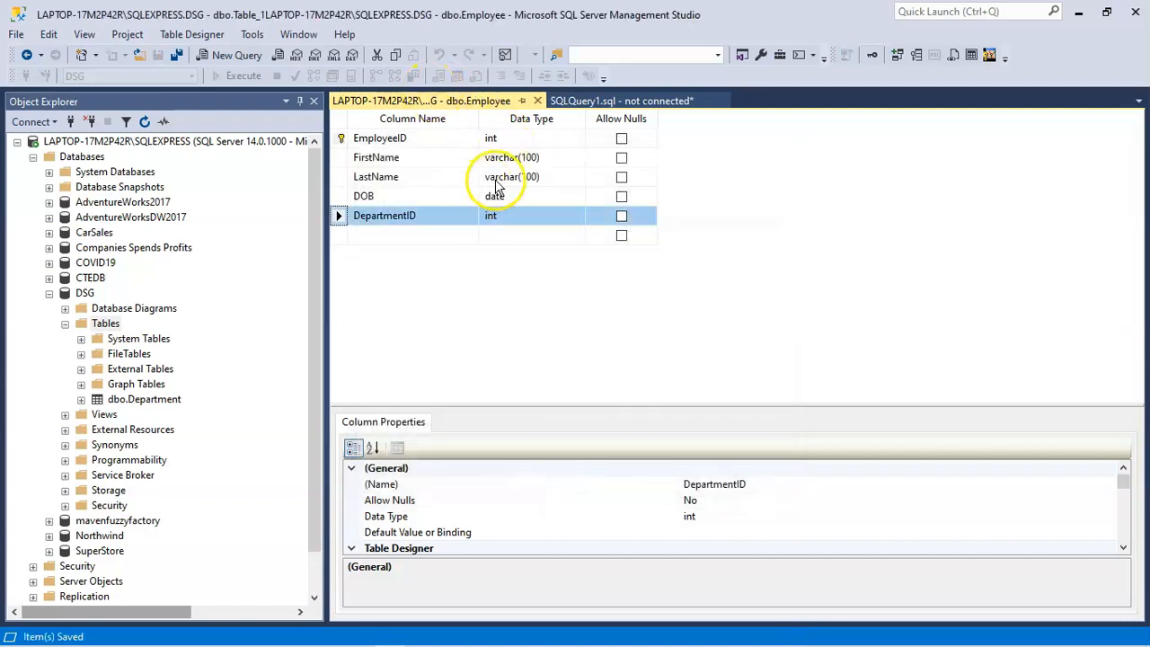
Step: Close the Employee table design and refresh the list of tables in the DSG database
{"action": "left_click", "coordinate": [537, 100]}
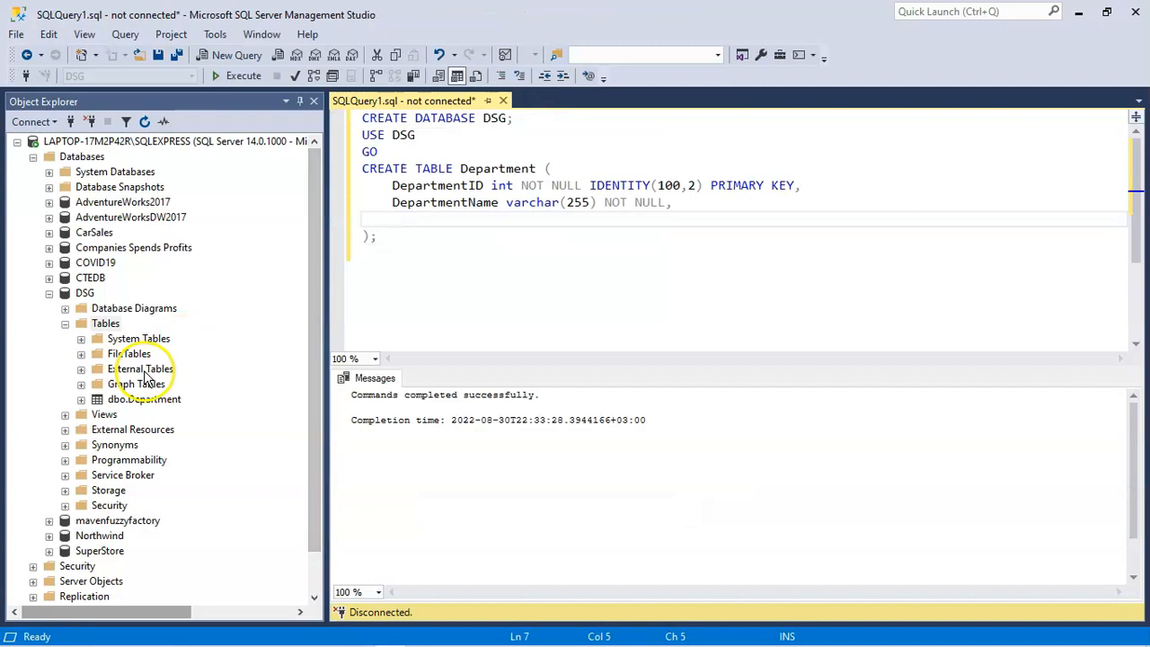
{"action": "left_click", "coordinate": [102, 325]}
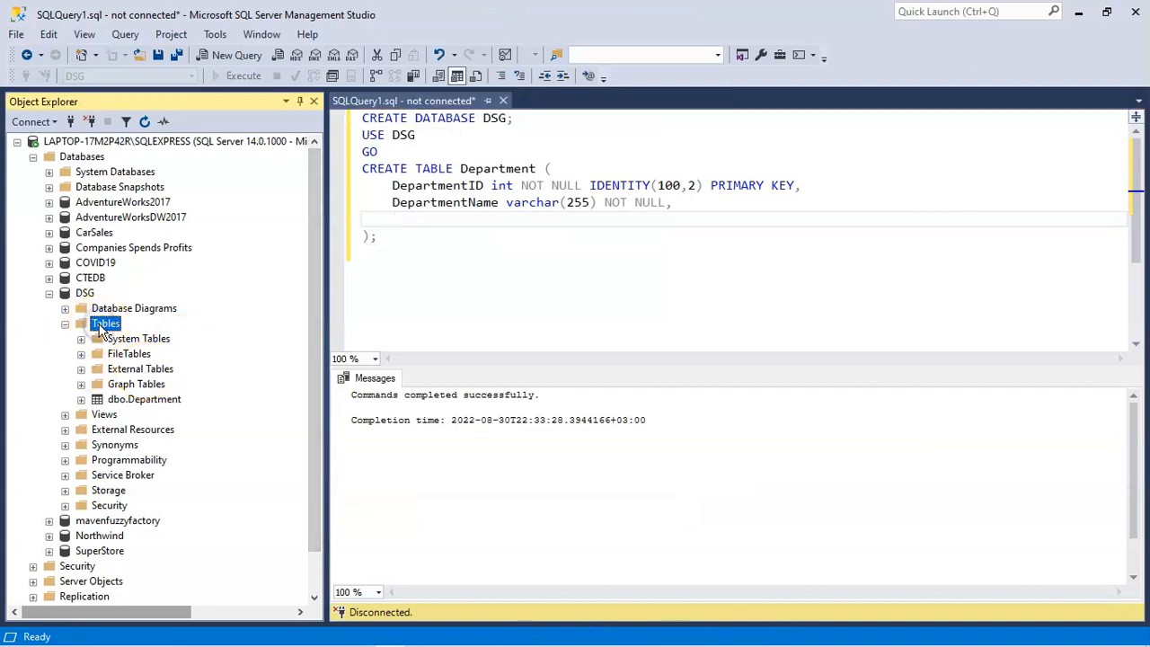
{"action": "left_click", "coordinate": [147, 122]}
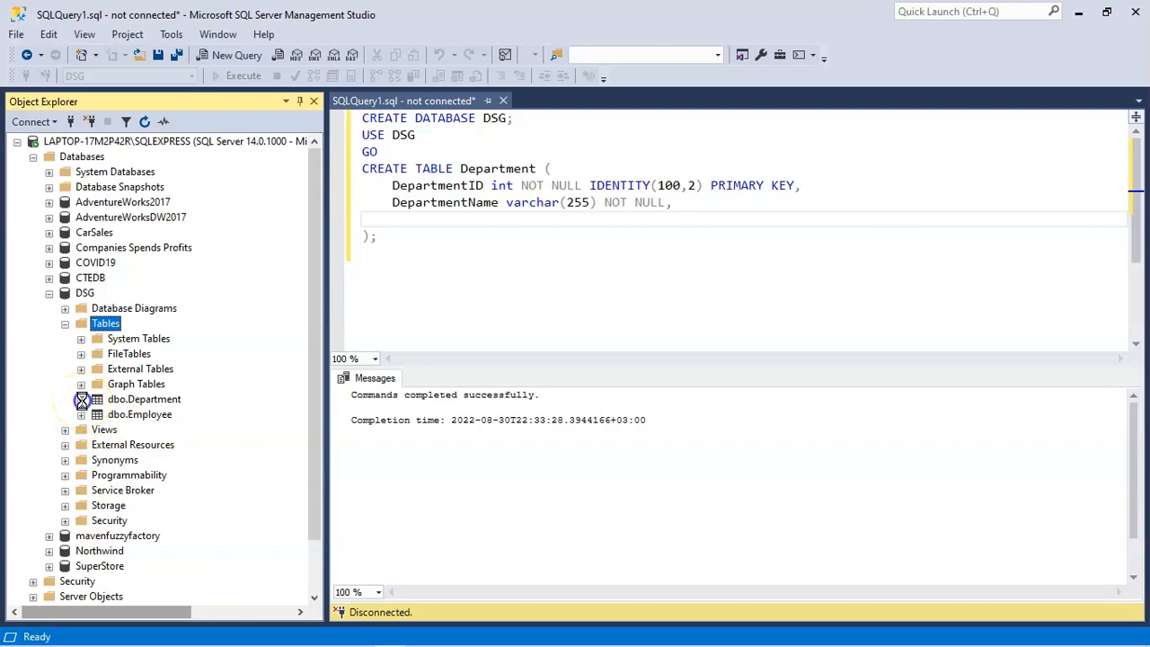
Step: Examine the keys defined on the Department table
{"action": "left_click", "coordinate": [82, 400]}
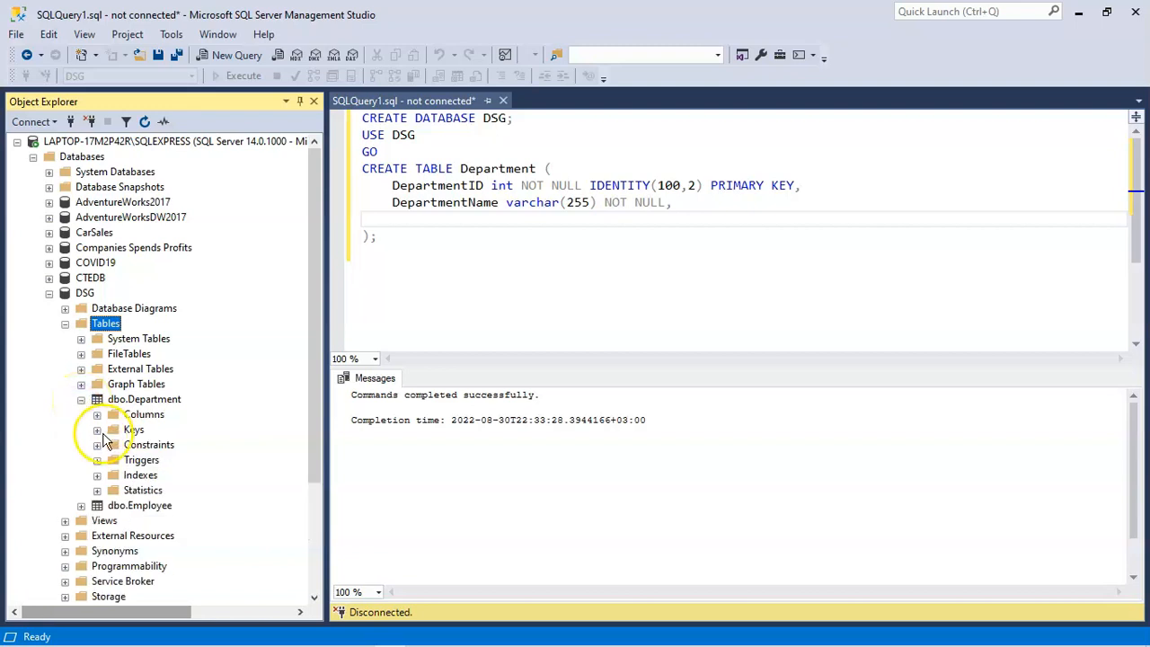
{"action": "left_click", "coordinate": [97, 429]}
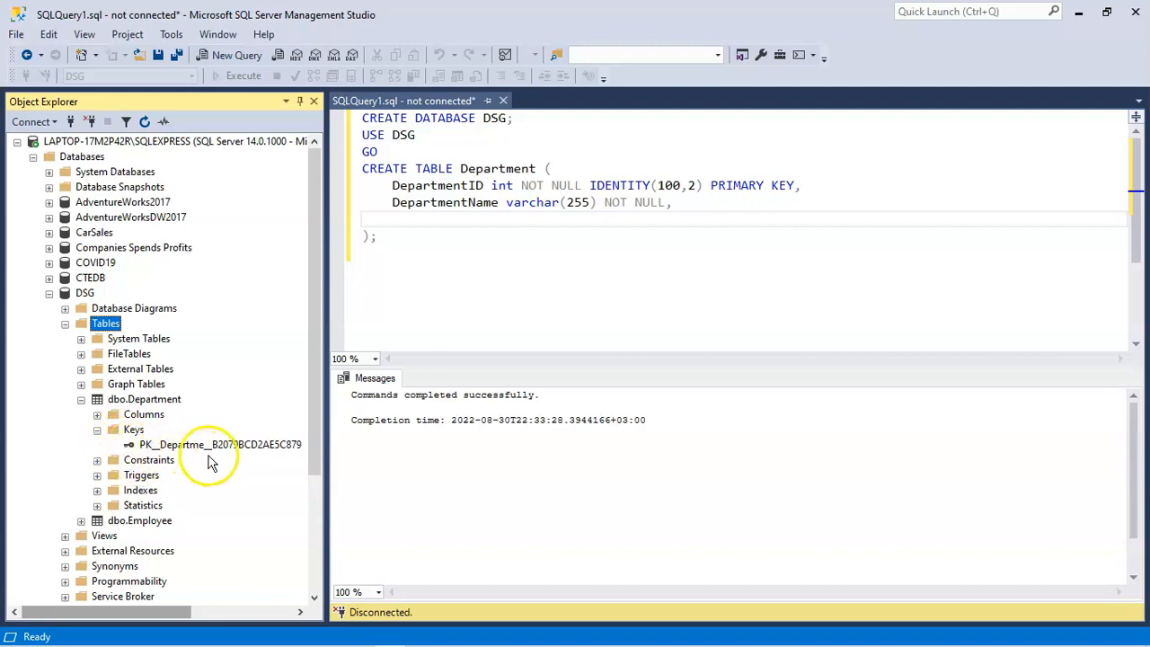
{"action": "left_click", "coordinate": [97, 431]}
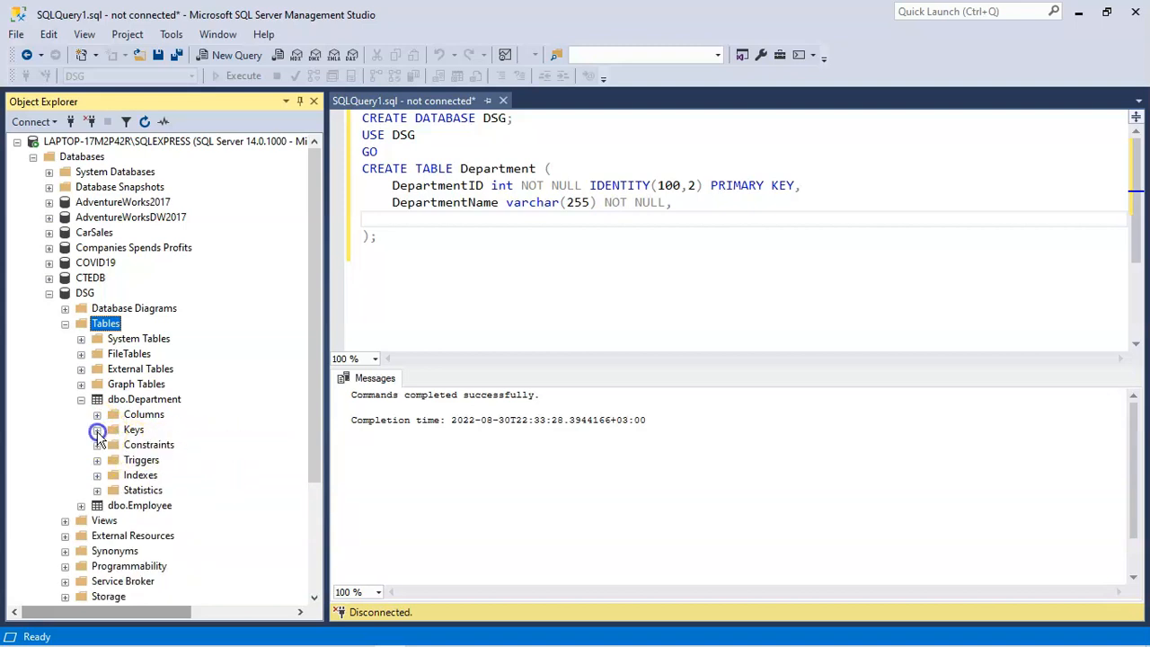
Step: Examine the keys of the Employee table and view the properties of the FK_Employee_Department relationship
{"action": "left_click", "coordinate": [81, 506]}
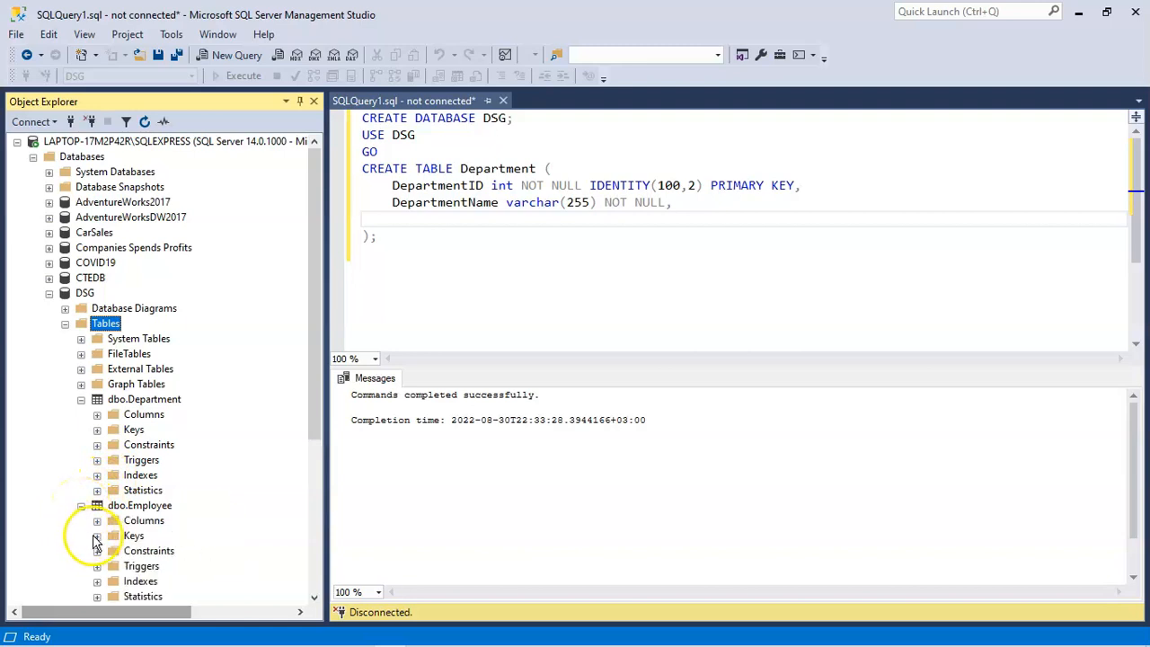
{"action": "left_click", "coordinate": [97, 536]}
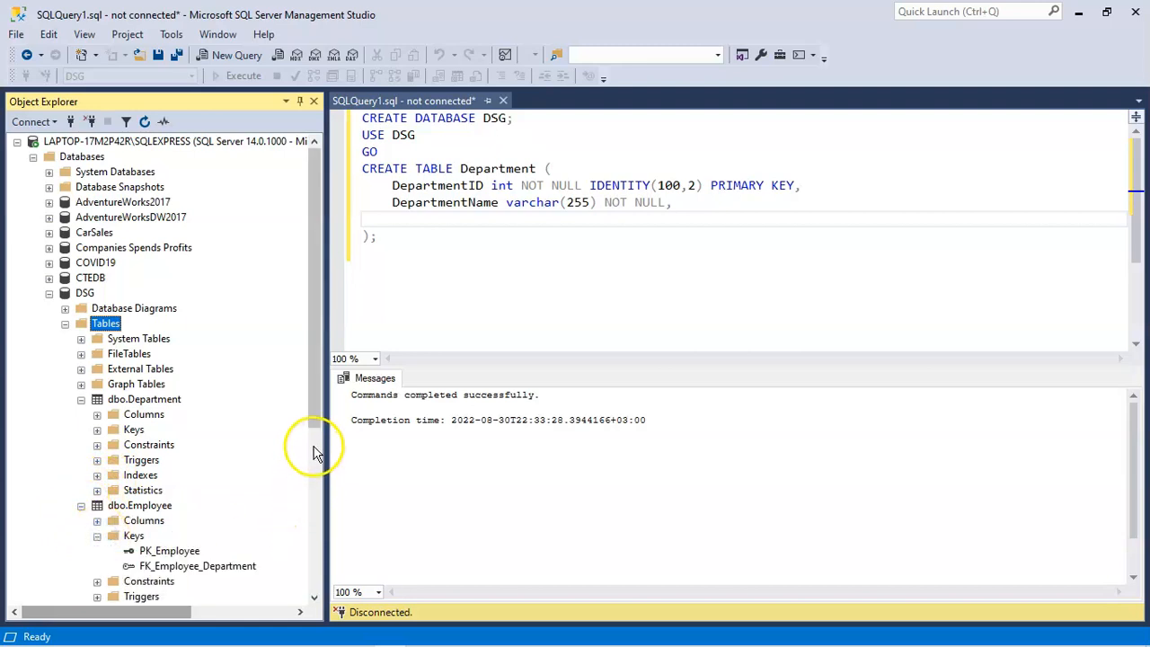
{"action": "left_click_drag", "start_coordinate": [324, 414], "coordinate": [324, 441]}
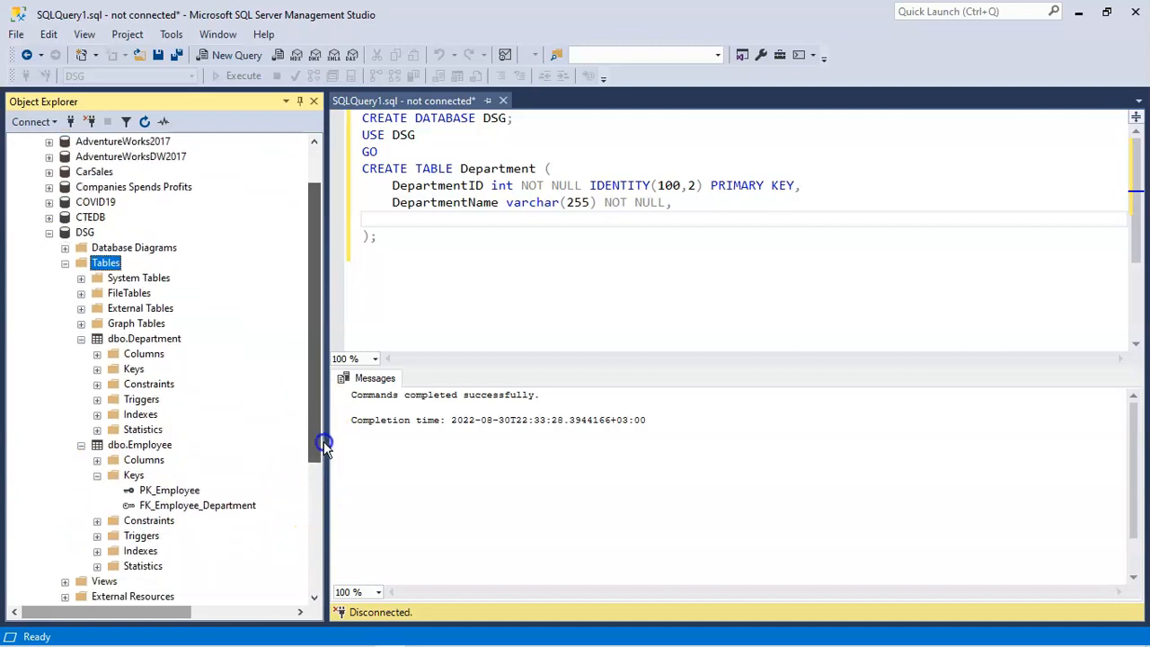
{"action": "double_click", "coordinate": [184, 509]}
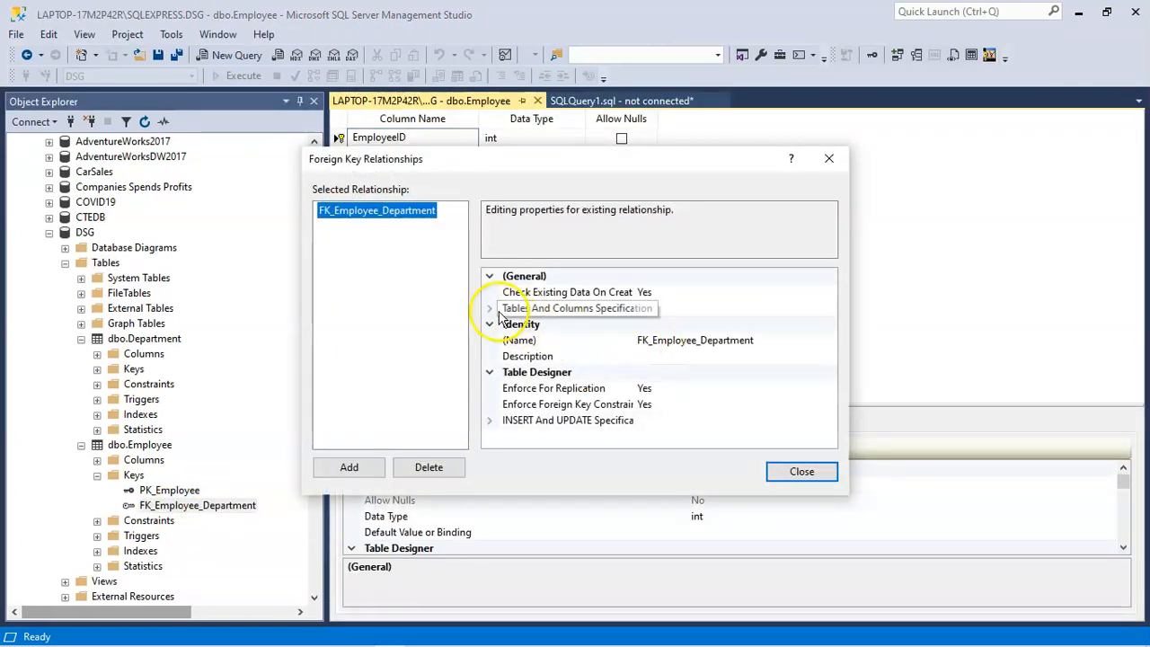
{"action": "key", "text": "Escape"}
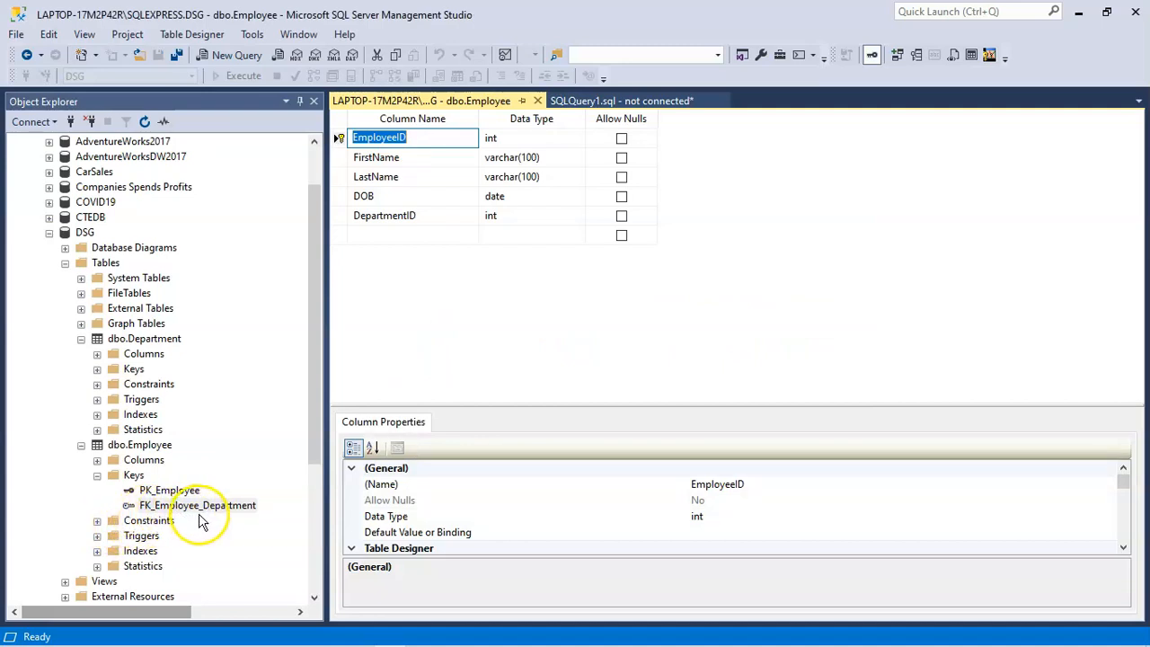
Step: Collapse the Employee table's keys and list its columns to check their types and key roles
{"action": "left_click", "coordinate": [97, 475]}
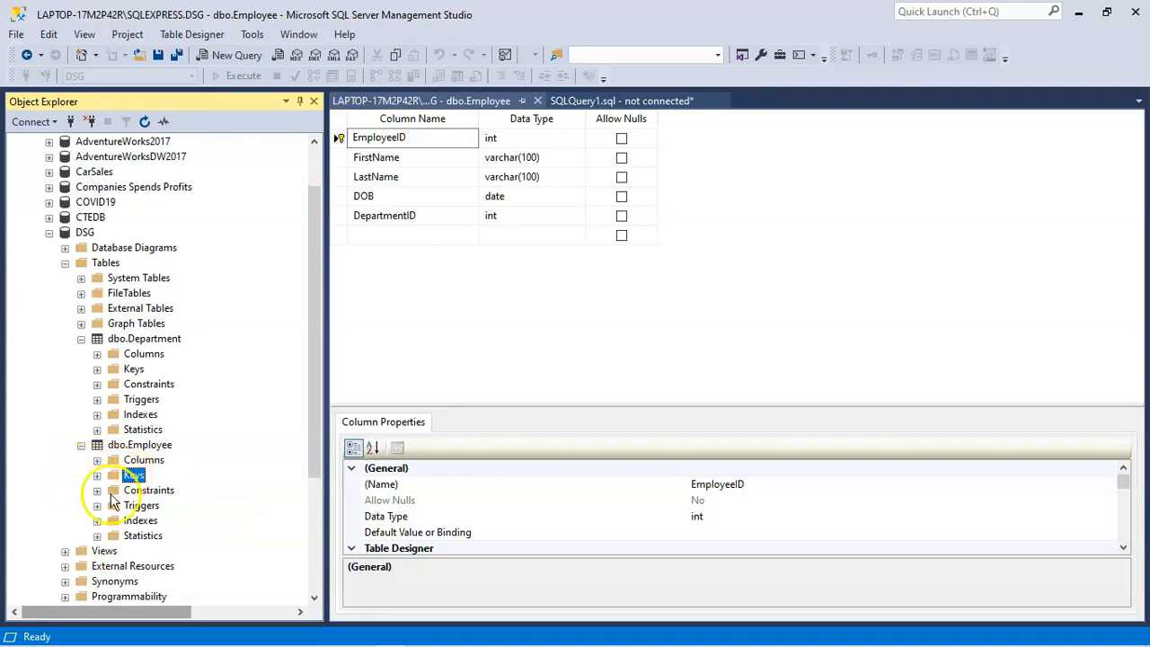
{"action": "left_click", "coordinate": [97, 460]}
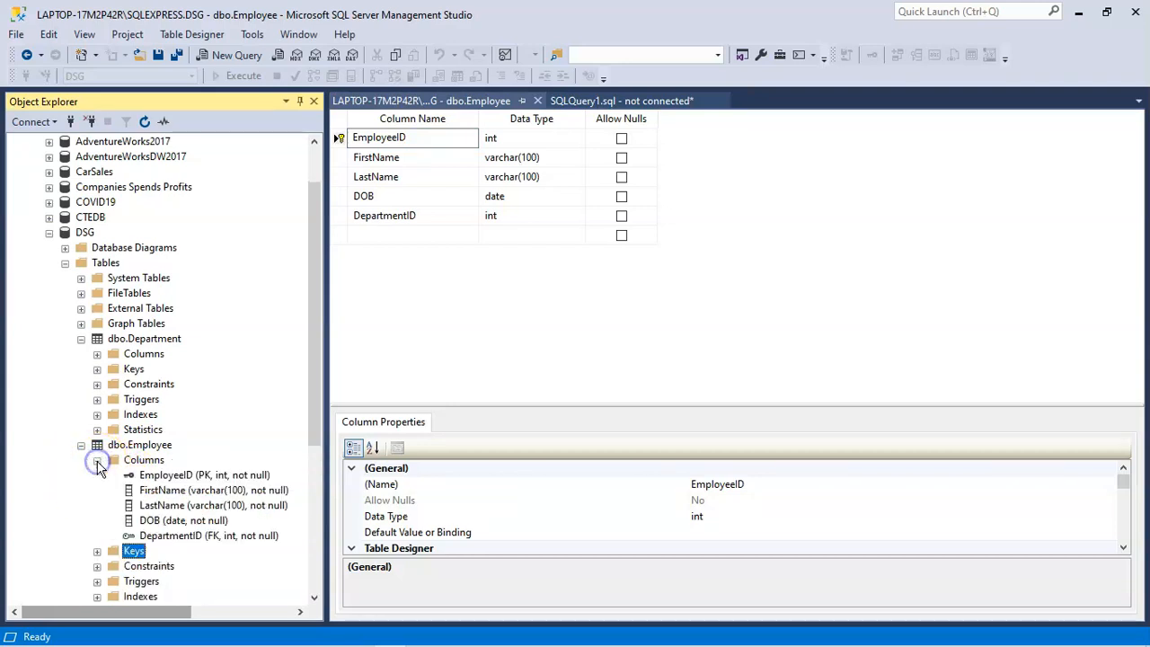